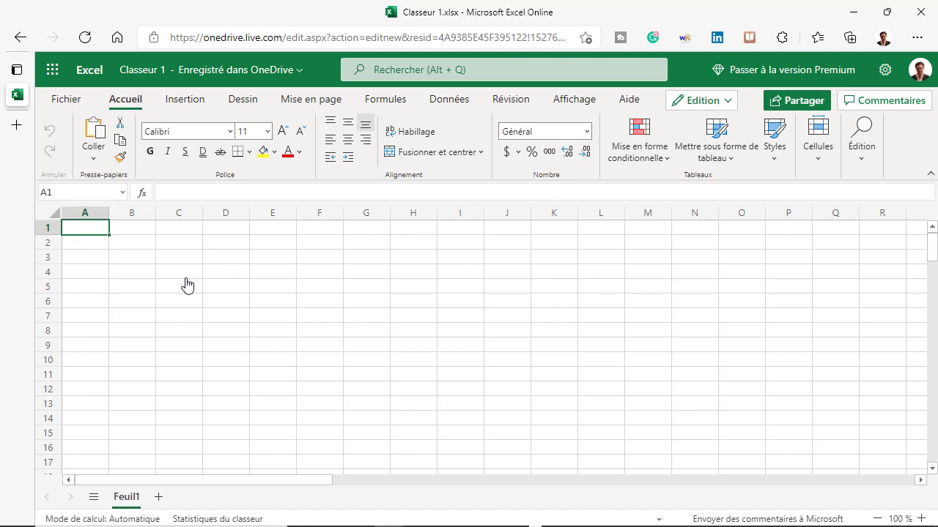
- Enter the labels Investissement, Taux d'intérêt, Nbre période and Versements in A1:A4 and widen column A to fit them
{"action": "type", "text": "Investissement"}
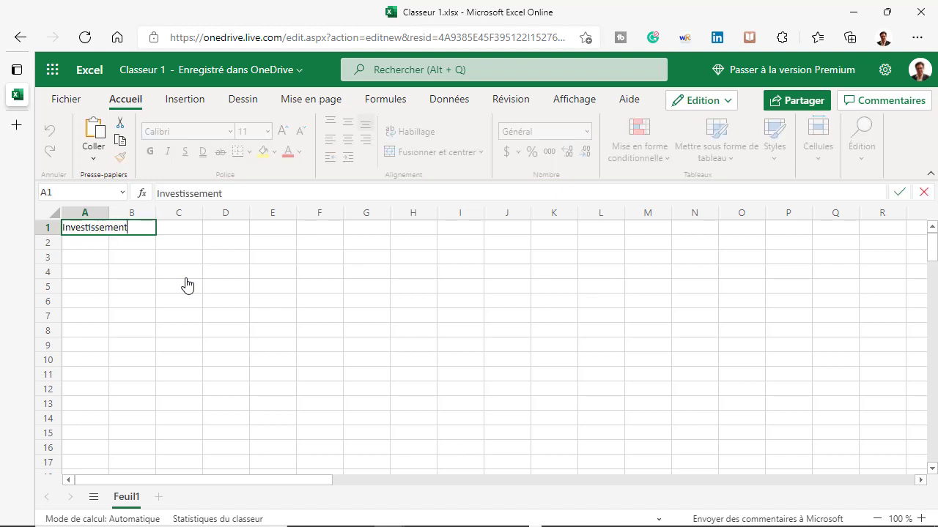
{"action": "key", "text": "Return"}
{"action": "type", "text": "Taux d'intér"}
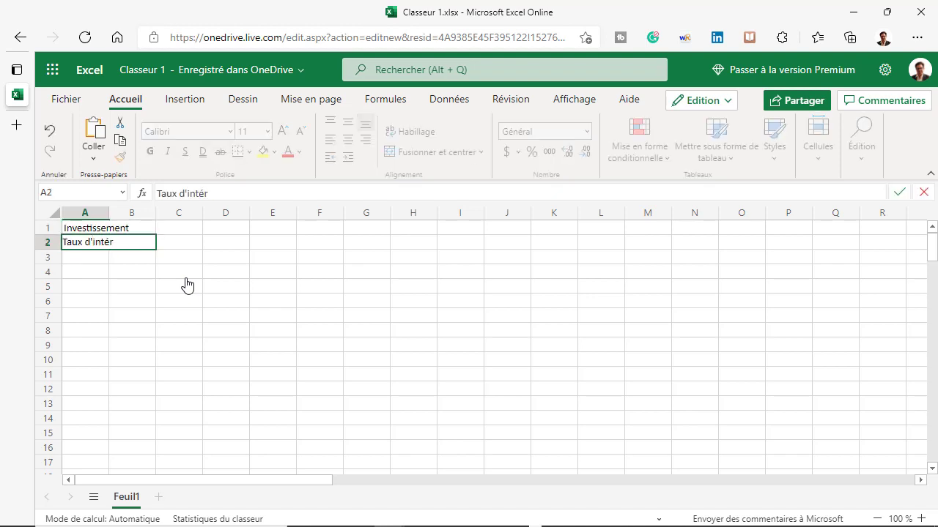
{"action": "type", "text": "êt"}
{"action": "key", "text": "Return"}
{"action": "type", "text": "Nbre période"}
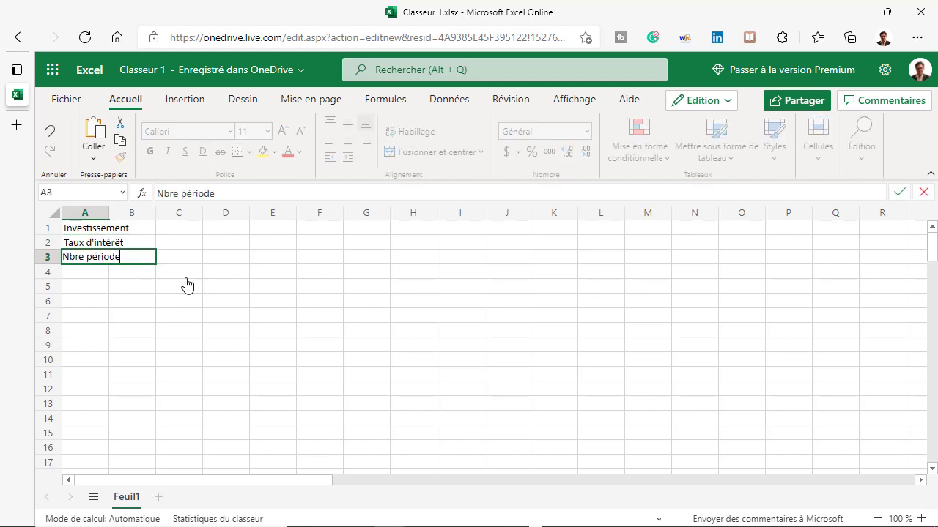
{"action": "key", "text": "Return"}
{"action": "type", "text": "Versements"}
{"action": "key", "text": "Return"}
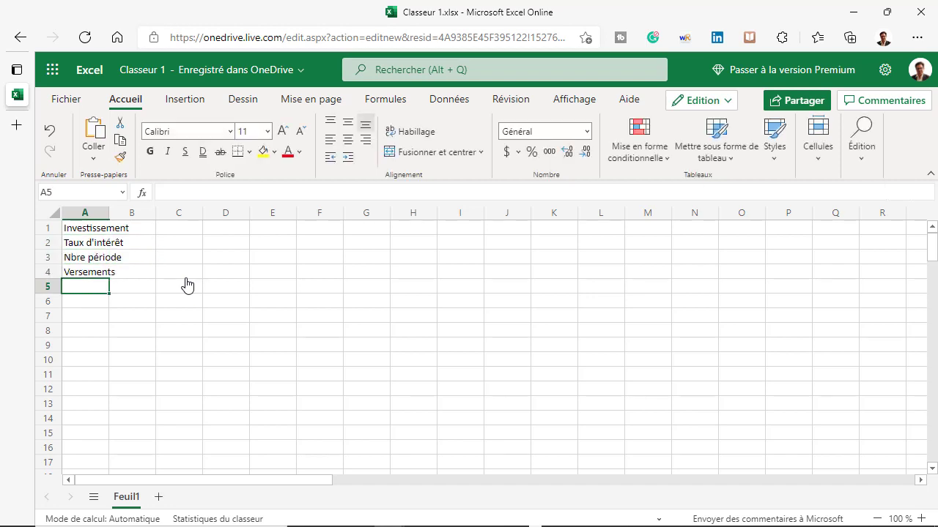
{"action": "left_click_drag", "start_coordinate": [109, 213], "coordinate": [146, 213]}
- Enter the investment 10000 in B1, the interest rate 2% in B2 and the number of periods 10 in B3
{"action": "left_click", "coordinate": [170, 228]}
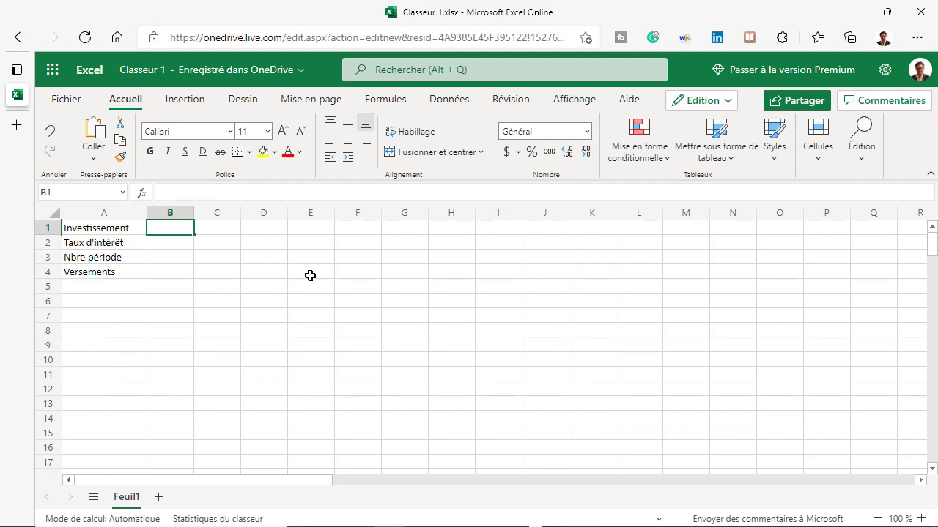
{"action": "type", "text": "10000"}
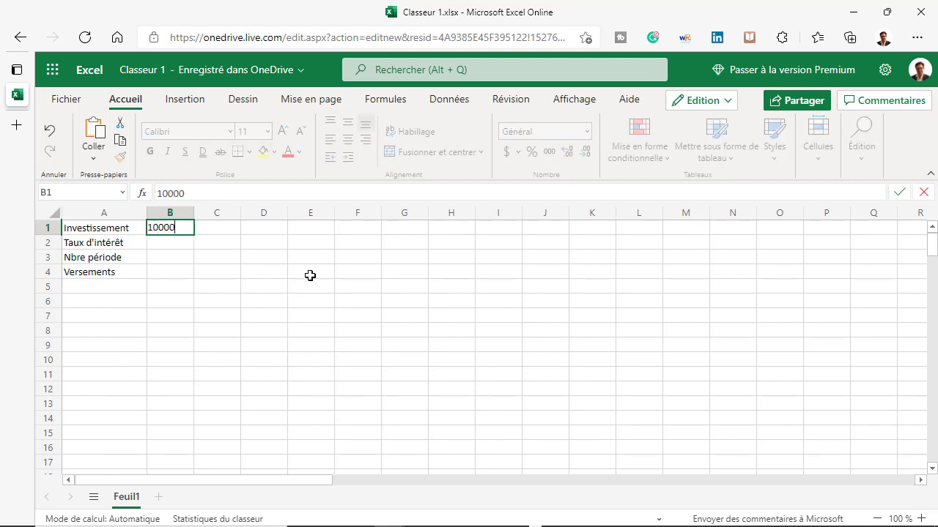
{"action": "key", "text": "Return"}
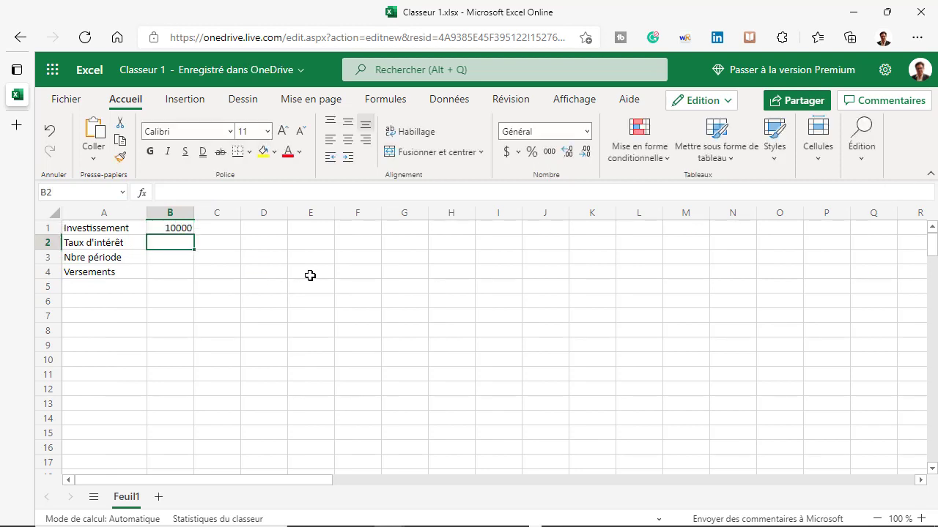
{"action": "type", "text": "2%"}
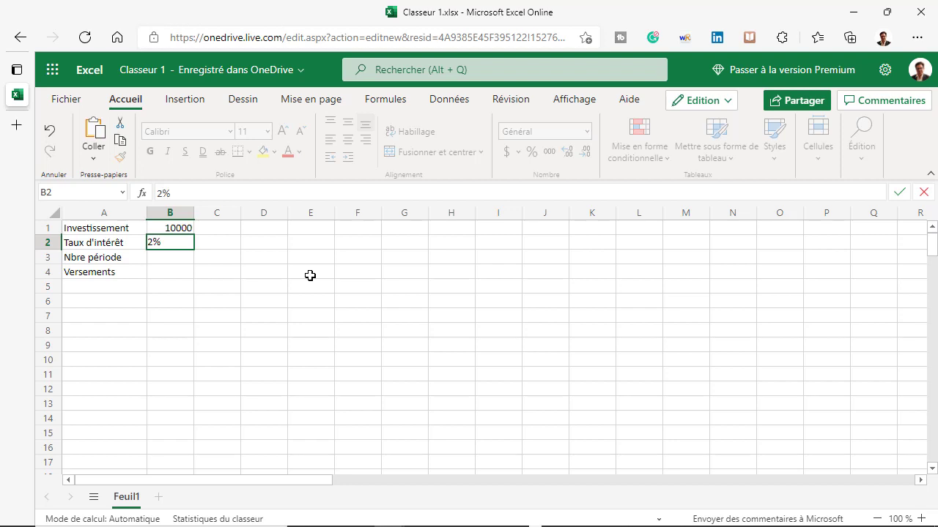
{"action": "key", "text": "Return"}
{"action": "type", "text": "10"}
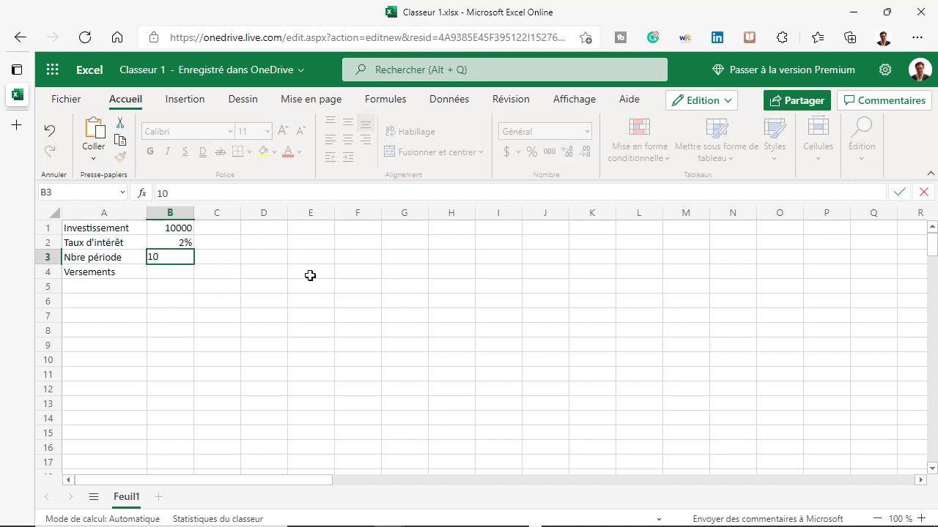
{"action": "key", "text": "Return"}
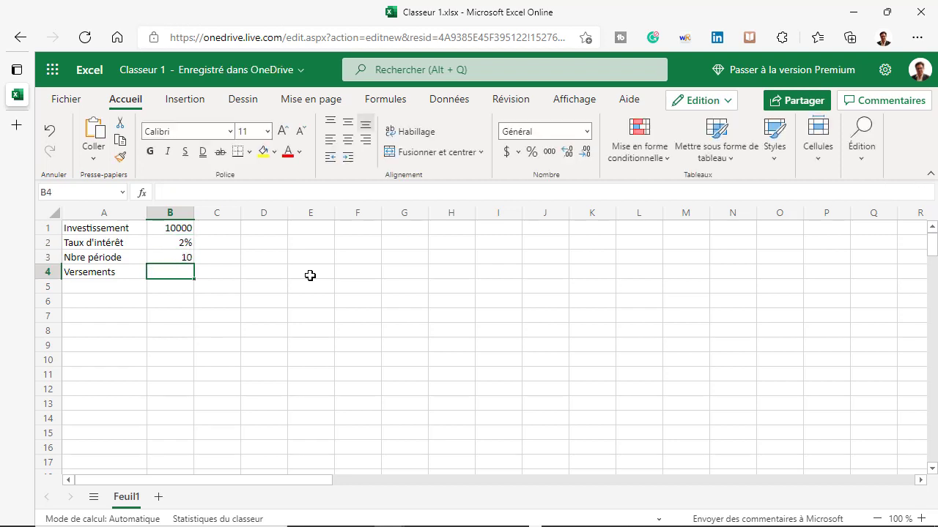
- Apply all borders to the cells of the range A1:B4
{"action": "left_click_drag", "start_coordinate": [124, 229], "coordinate": [177, 268]}
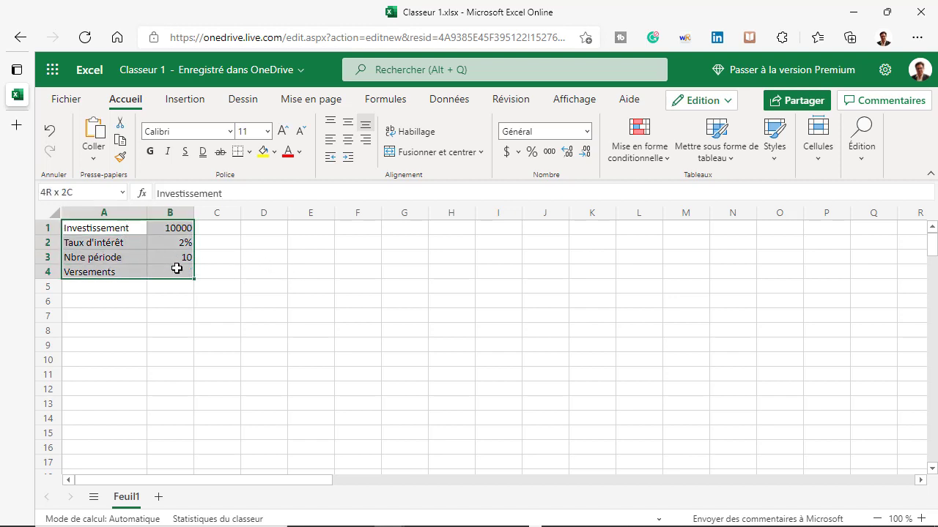
{"action": "left_click", "coordinate": [249, 151]}
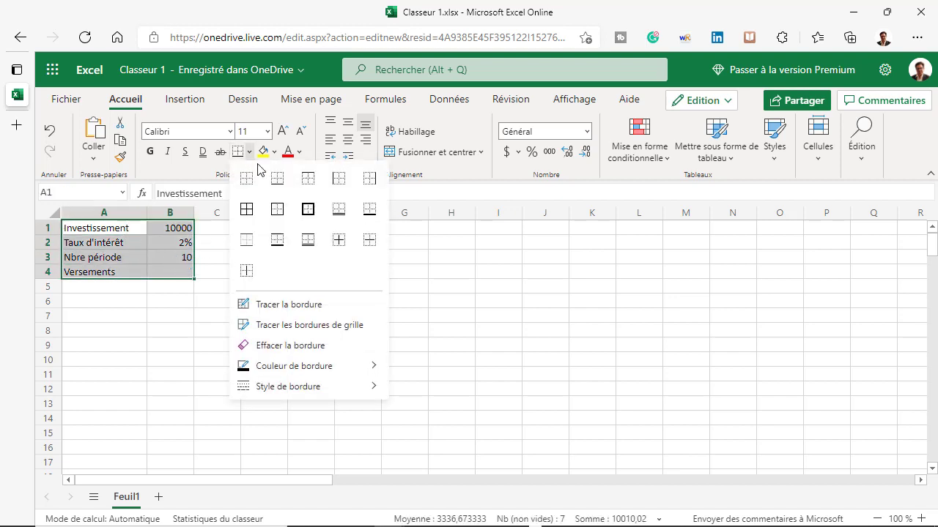
{"action": "left_click", "coordinate": [246, 210]}
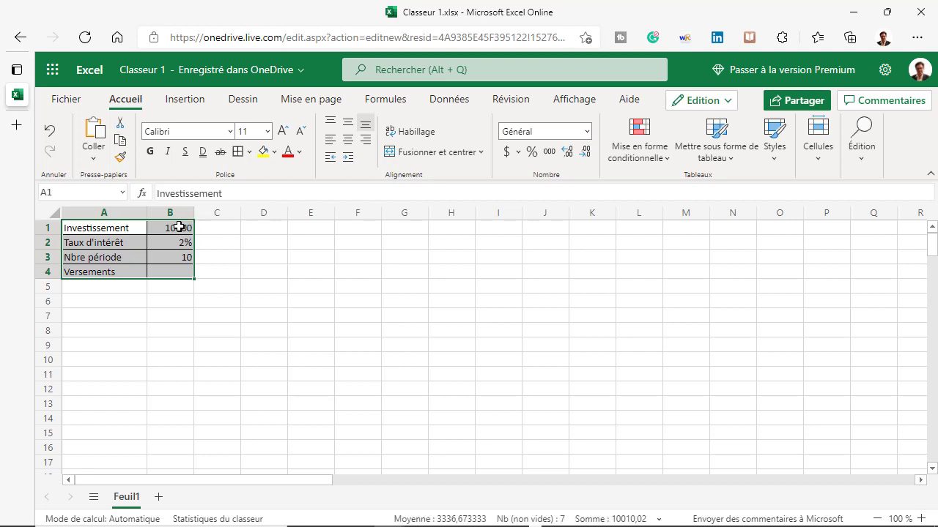
- Fill the labels A1:A4 with a light orange and the values B1:B4 with the palest orange of the theme colours
{"action": "left_click_drag", "start_coordinate": [128, 228], "coordinate": [126, 270]}
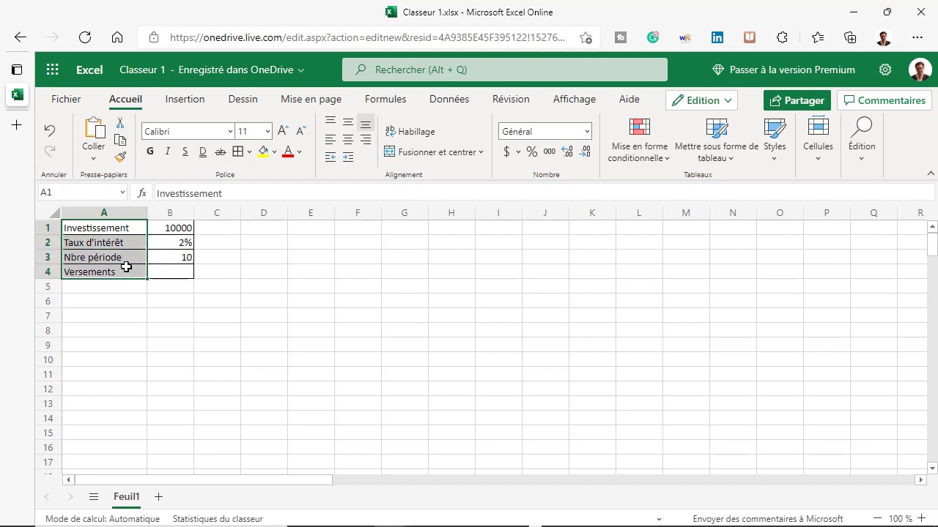
{"action": "left_click", "coordinate": [274, 152]}
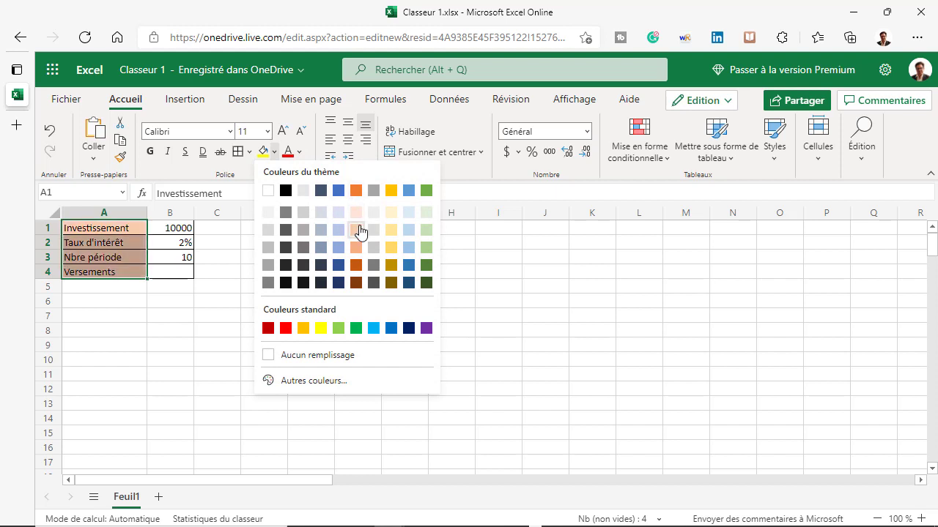
{"action": "left_click", "coordinate": [355, 229]}
{"action": "left_click_drag", "start_coordinate": [183, 228], "coordinate": [184, 267]}
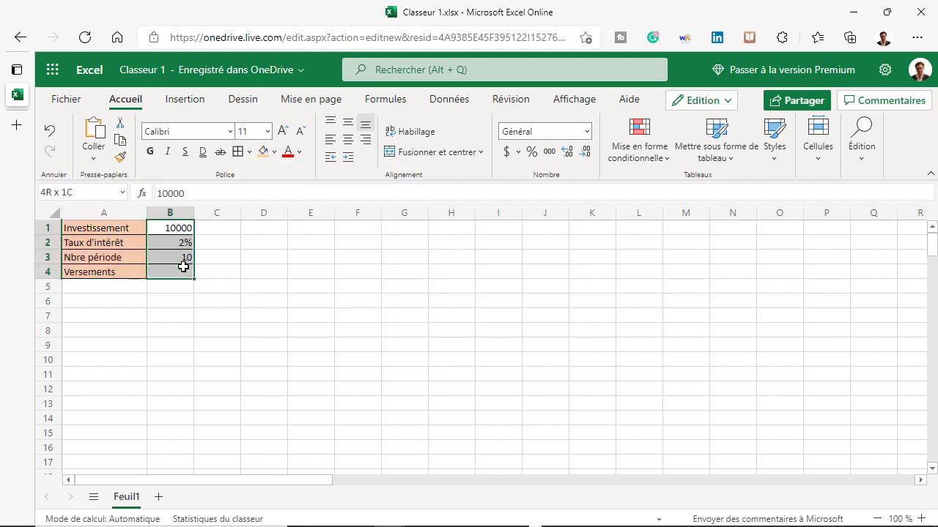
{"action": "left_click", "coordinate": [277, 154]}
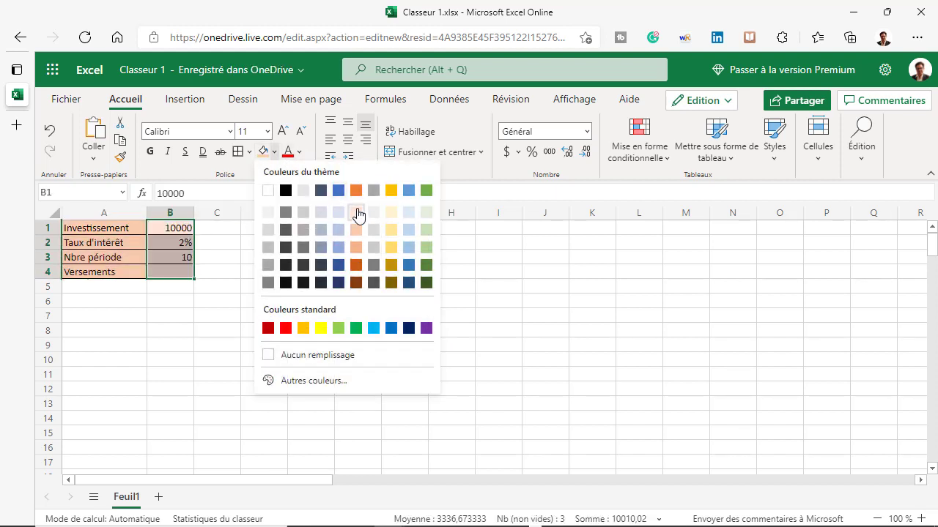
{"action": "left_click", "coordinate": [356, 211]}
{"action": "left_click", "coordinate": [219, 312]}
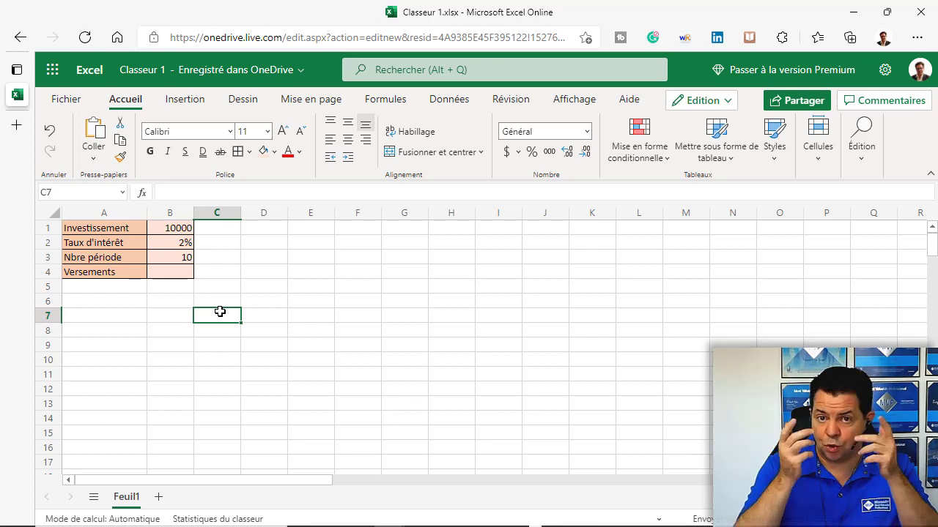
- Calculate the investment's future value in D6 with =VC($B$2;$B$3;0;$B$1) and widen column D to fit the result
{"action": "left_click", "coordinate": [264, 304]}
{"action": "type", "text": "=vc"}
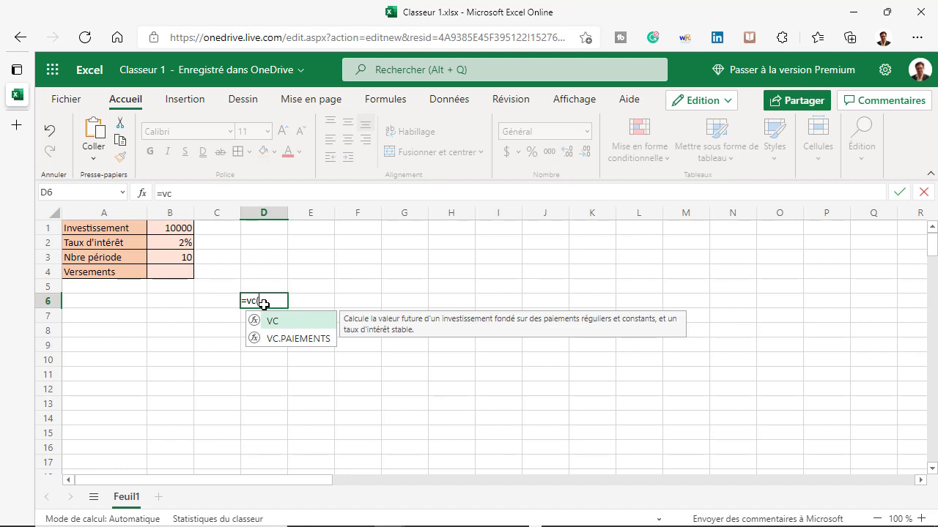
{"action": "type", "text": "("}
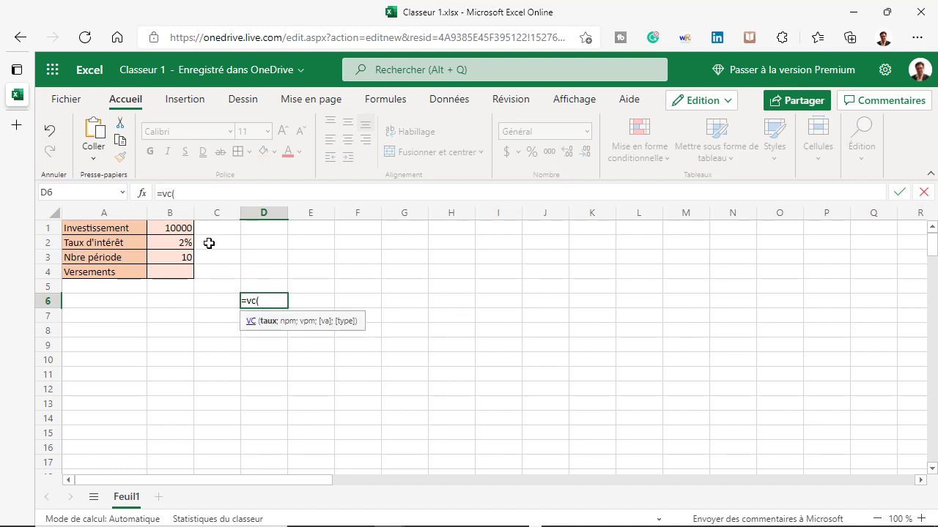
{"action": "left_click", "coordinate": [164, 241]}
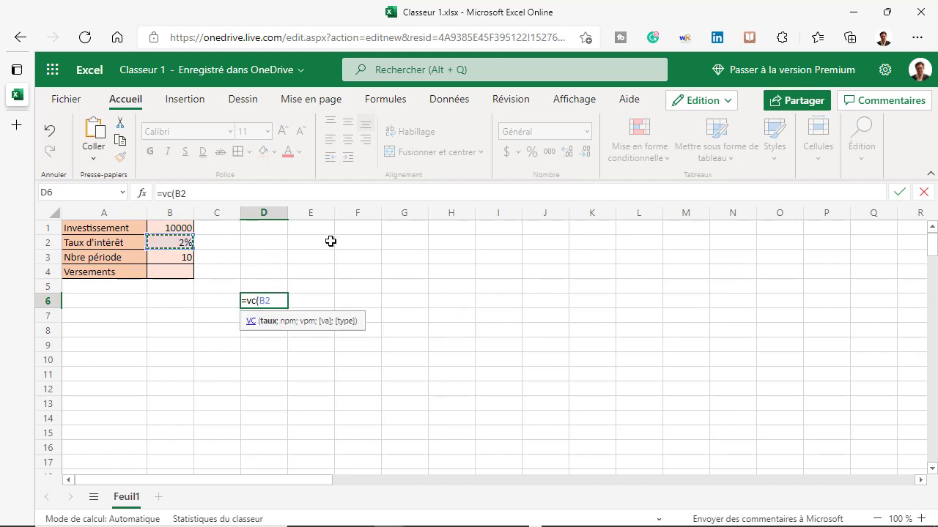
{"action": "key", "text": "F4"}
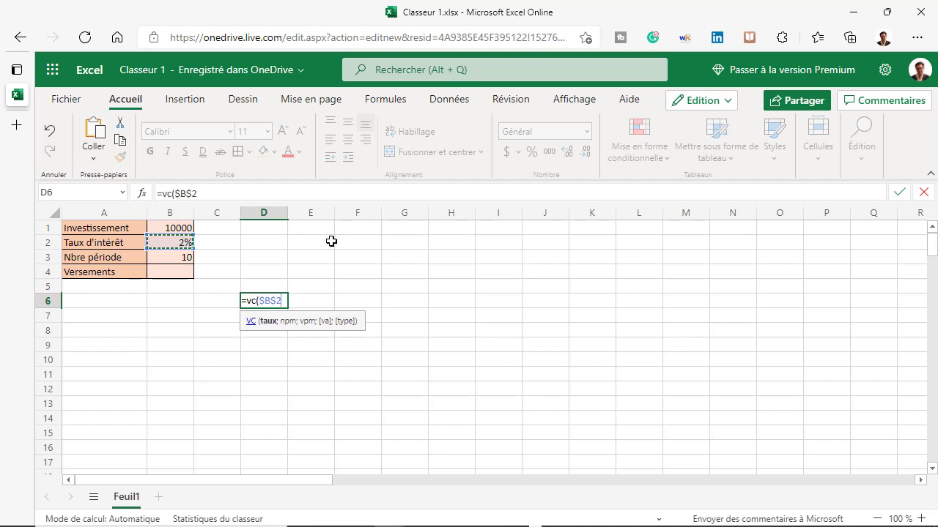
{"action": "type", "text": ";"}
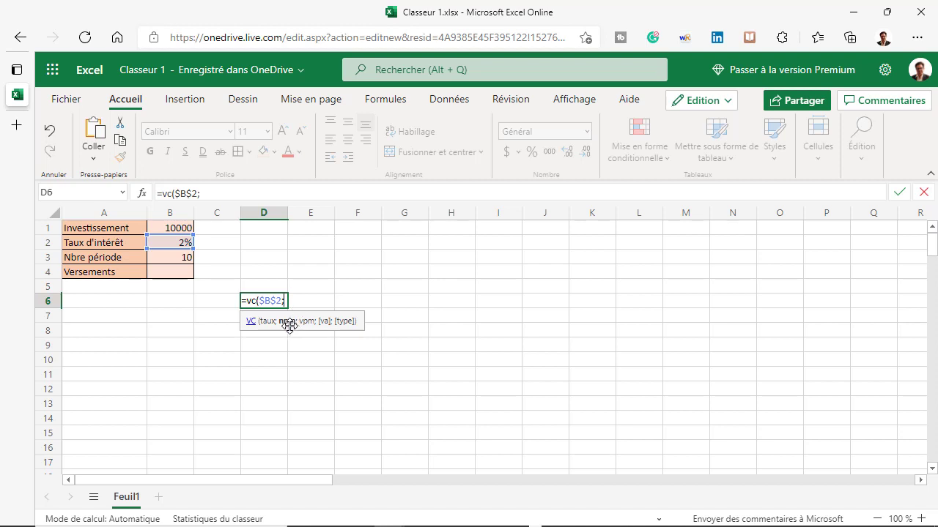
{"action": "left_click", "coordinate": [176, 257]}
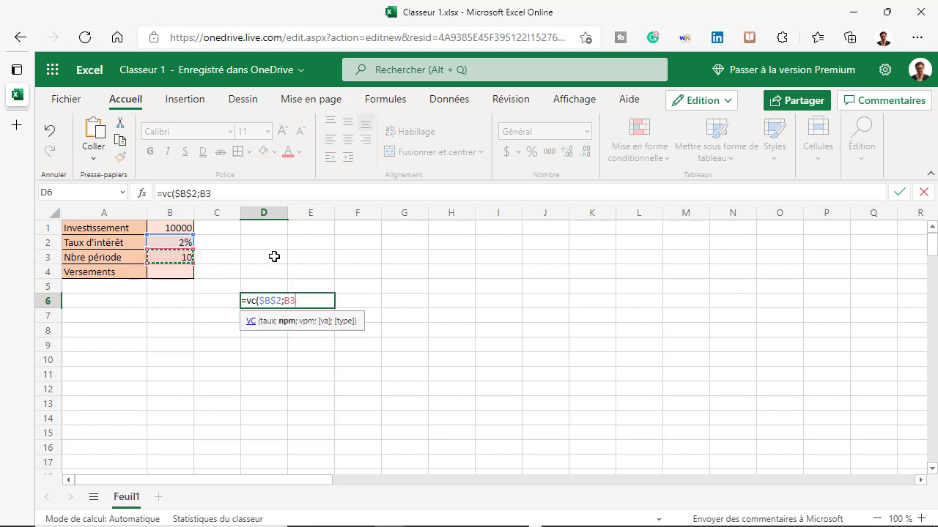
{"action": "key", "text": "F4"}
{"action": "type", "text": ";"}
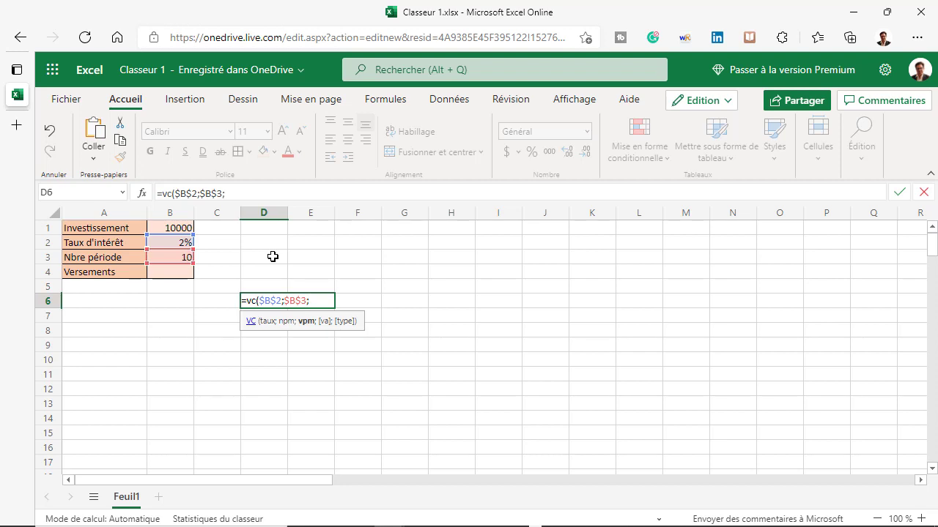
{"action": "type", "text": "0;"}
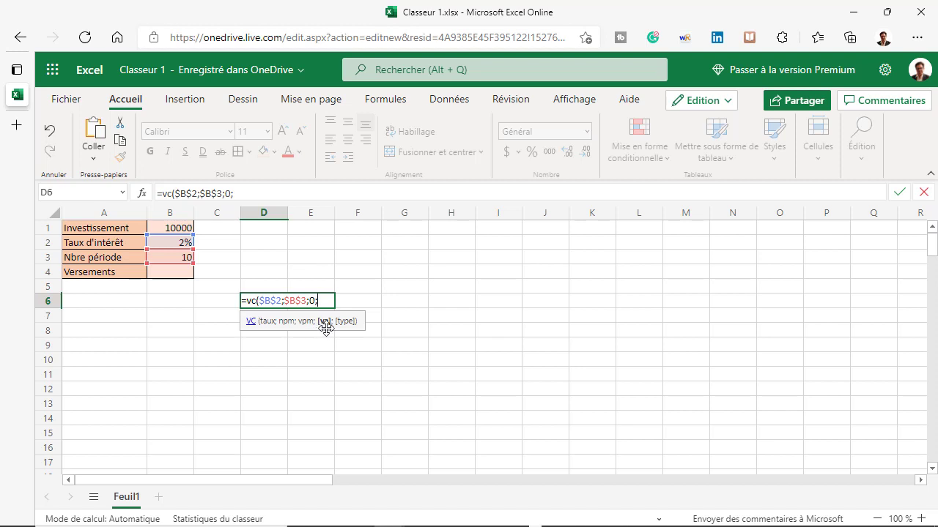
{"action": "left_click", "coordinate": [182, 230]}
{"action": "key", "text": "F4"}
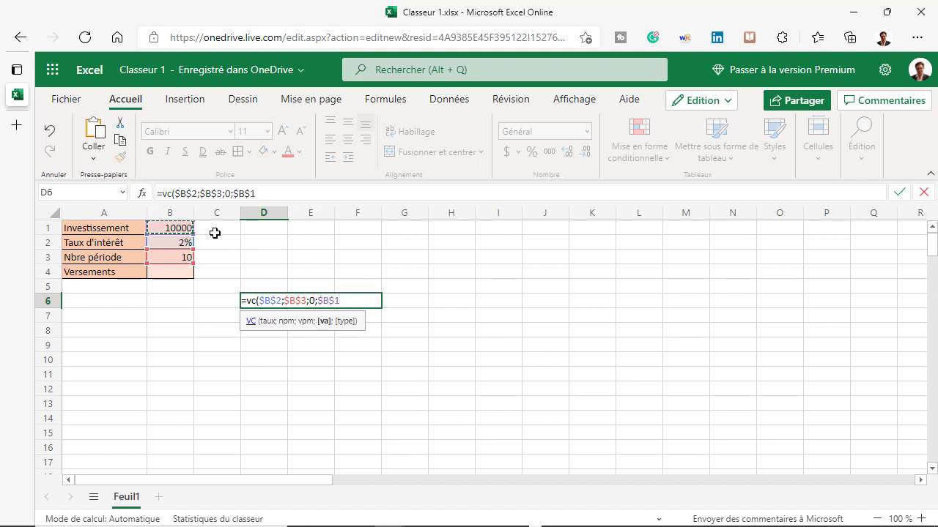
{"action": "type", "text": ")"}
{"action": "key", "text": "Return"}
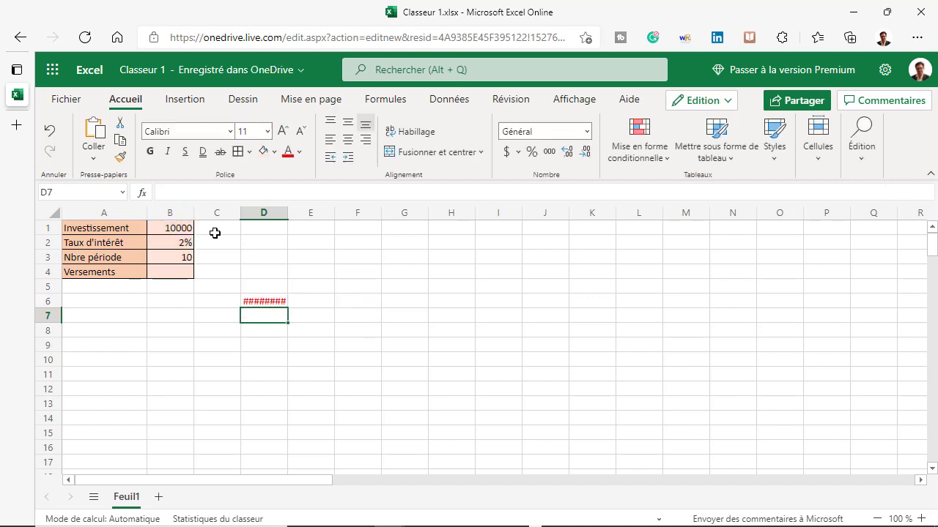
{"action": "left_click_drag", "start_coordinate": [288, 213], "coordinate": [320, 214]}
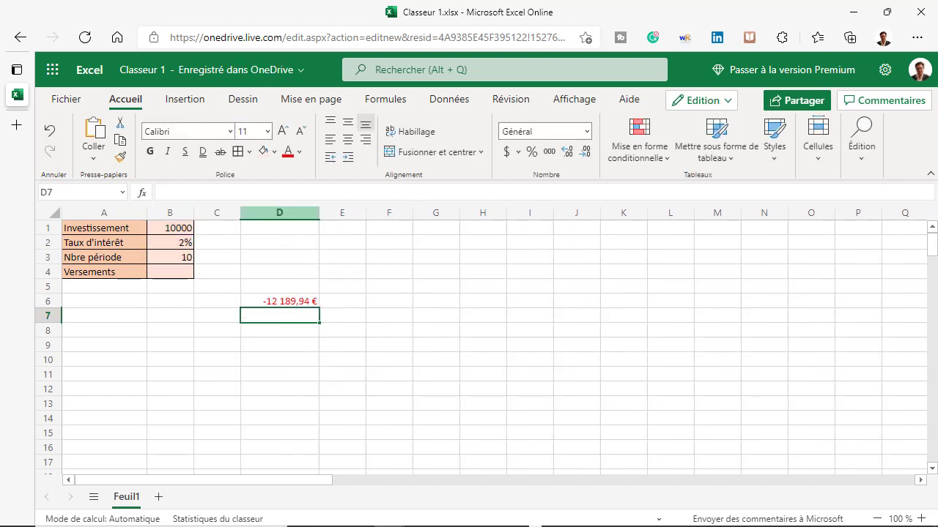
- Wrap the D6 formula in the ABS function, giving =ABS(VC($B$2;$B$3;0;$B$1))
{"action": "left_click", "coordinate": [286, 301]}
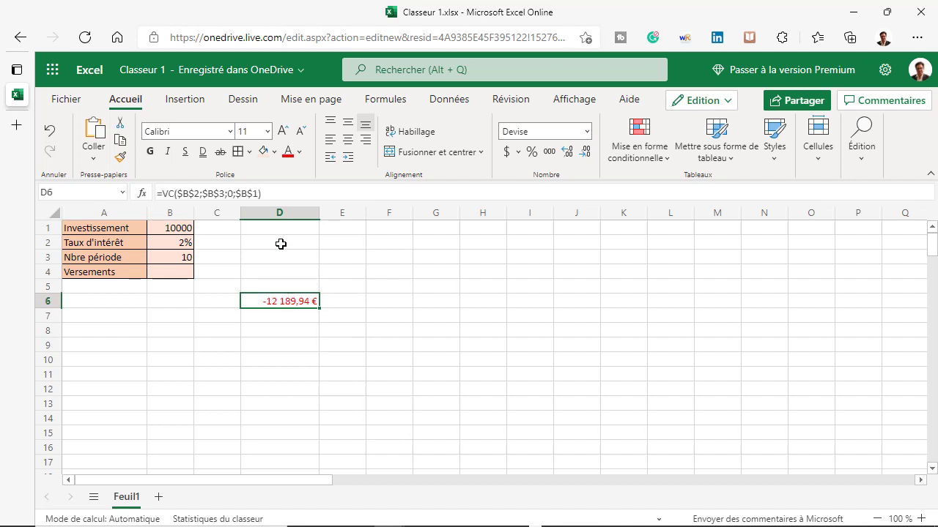
{"action": "left_click", "coordinate": [163, 194]}
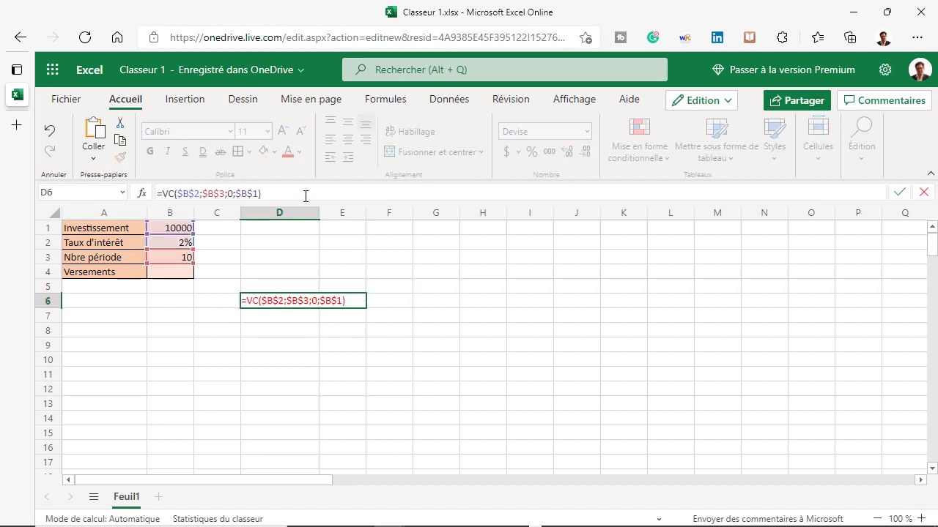
{"action": "type", "text": "abs("}
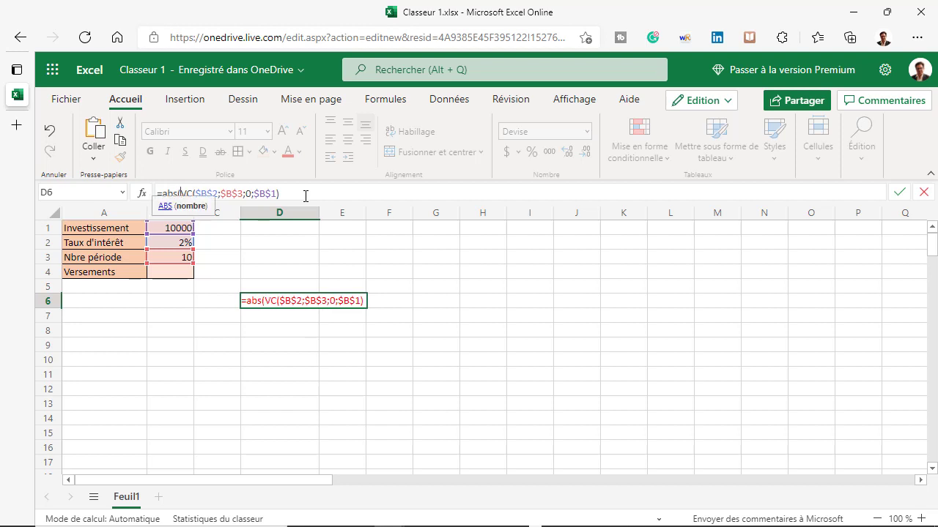
{"action": "type", "text": ")"}
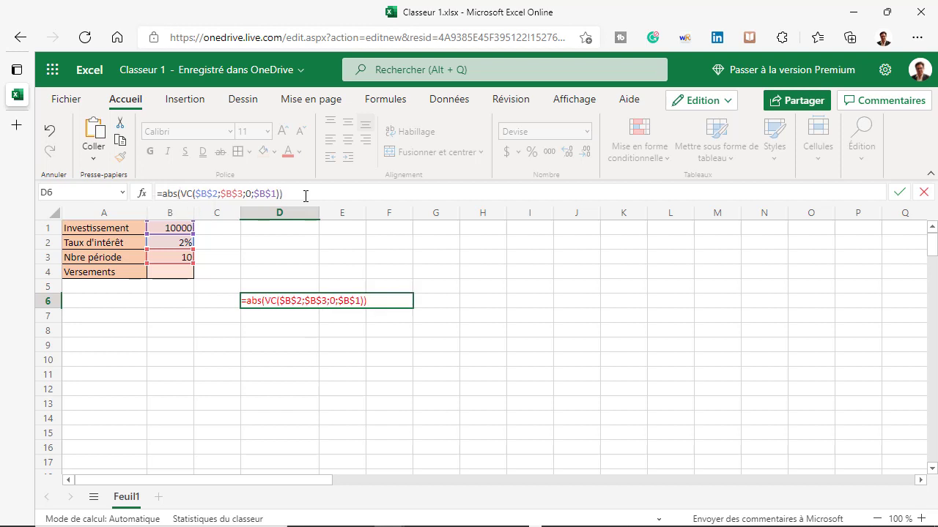
{"action": "key", "text": "Return"}
{"action": "left_click", "coordinate": [286, 301]}
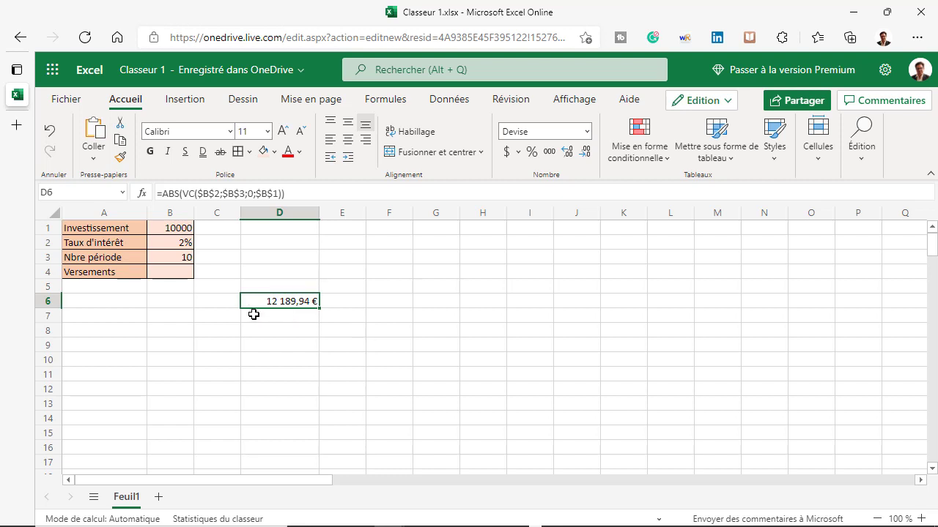
{"action": "left_click", "coordinate": [166, 330]}
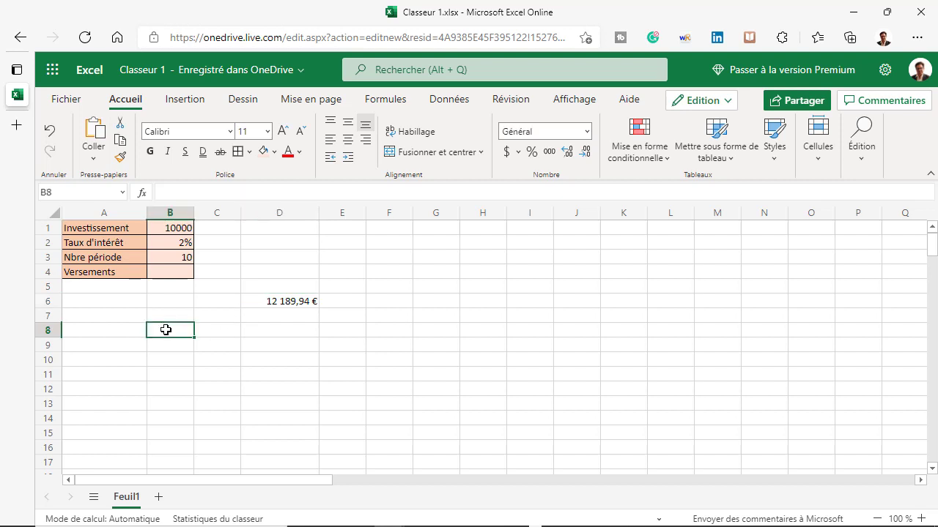
- List the period numbers from B8 downwards with the formula =SEQUENCE(B3)
{"action": "type", "text": "="}
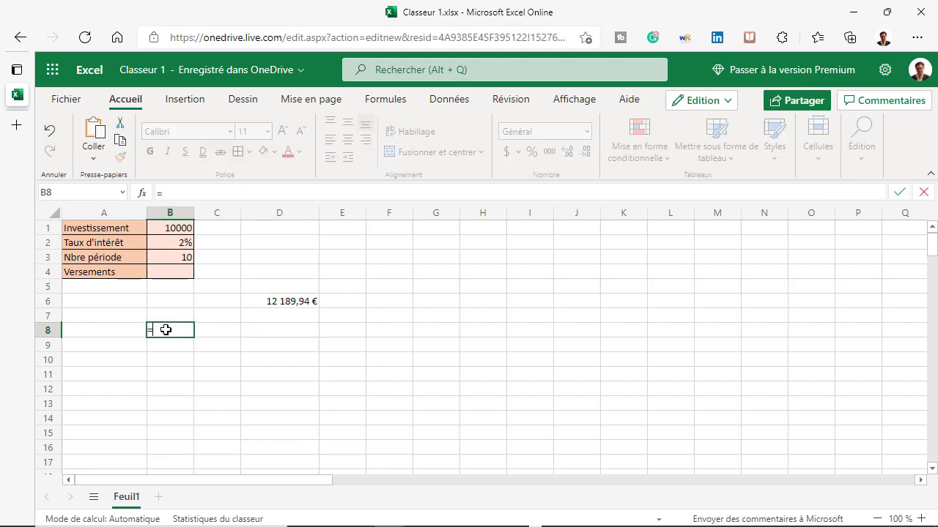
{"action": "type", "text": "seq"}
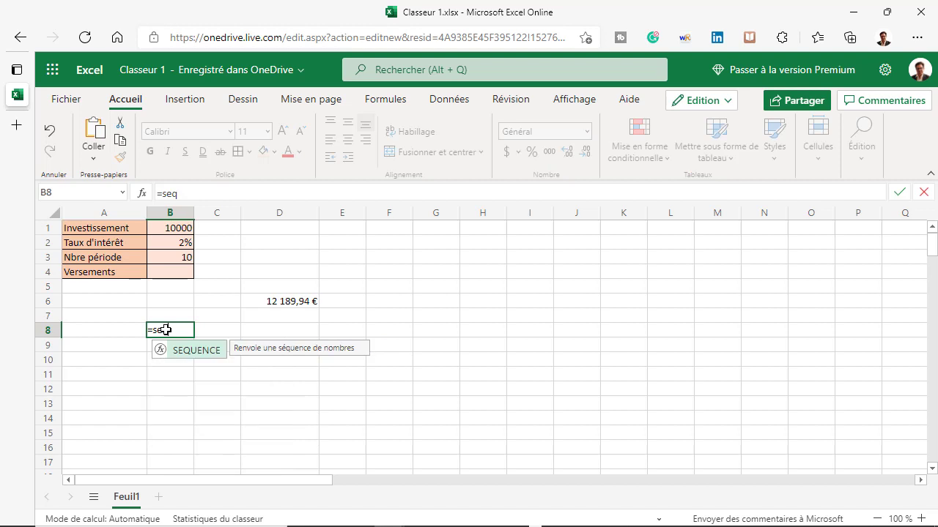
{"action": "key", "text": "Tab"}
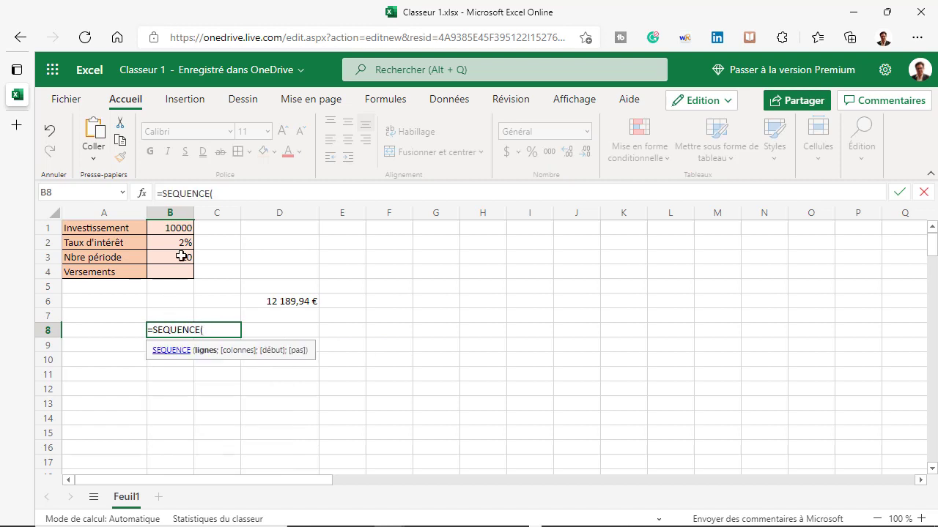
{"action": "left_click", "coordinate": [181, 255]}
{"action": "type", "text": ")"}
{"action": "key", "text": "Return"}
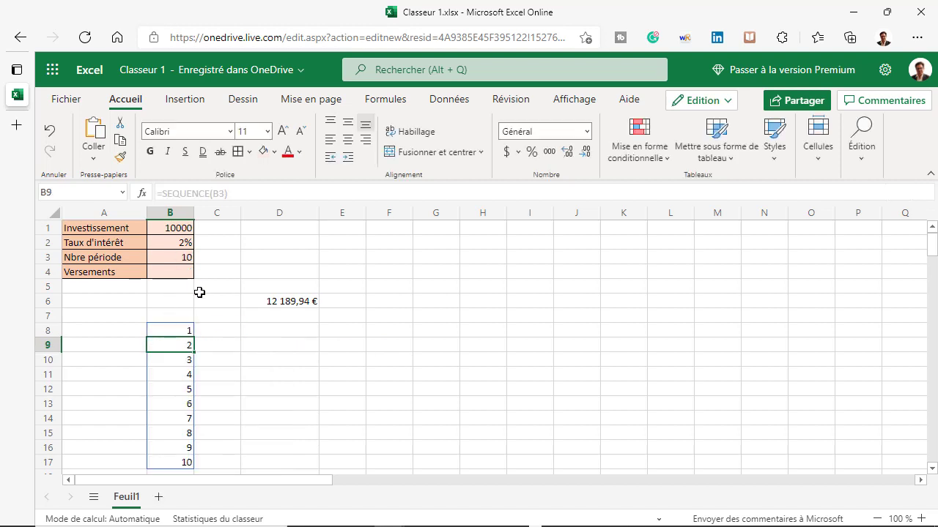
- Calculate the first period's capital in C8 with =B1*(1+$B$2)
{"action": "left_click", "coordinate": [223, 331]}
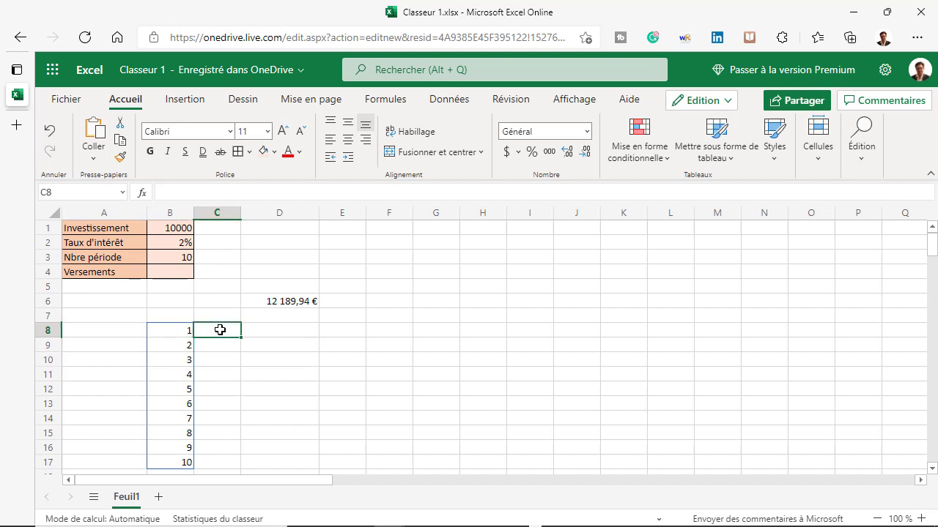
{"action": "type", "text": "="}
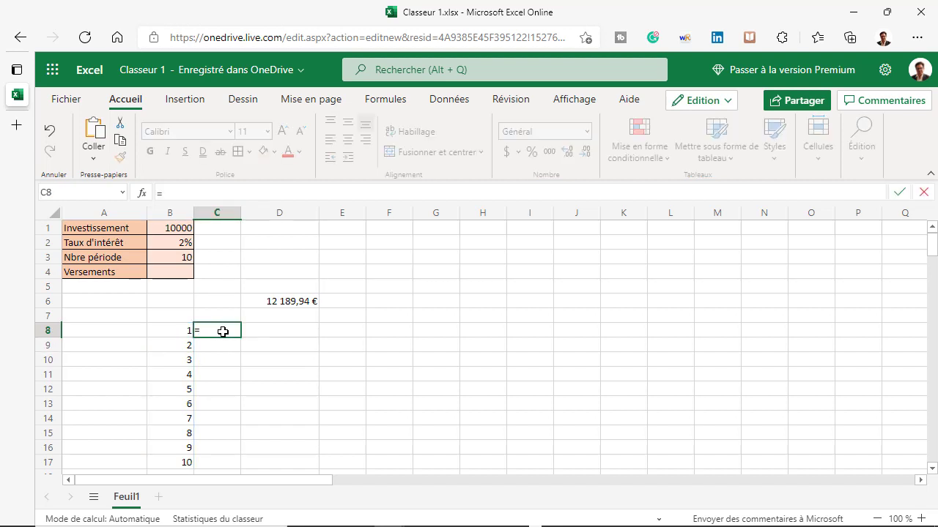
{"action": "left_click", "coordinate": [182, 229]}
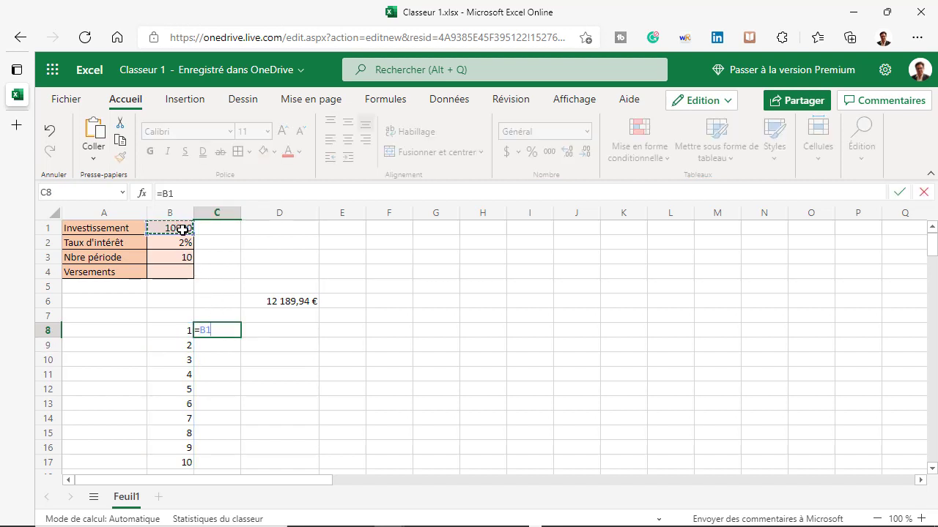
{"action": "type", "text": "*(1+"}
{"action": "left_click", "coordinate": [178, 244]}
{"action": "key", "text": "F4"}
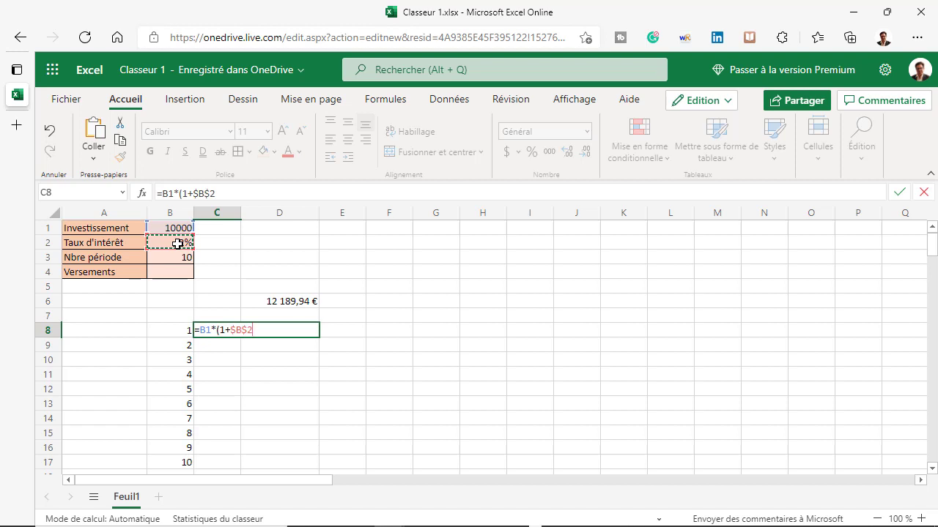
{"action": "type", "text": ")"}
{"action": "key", "text": "Return"}
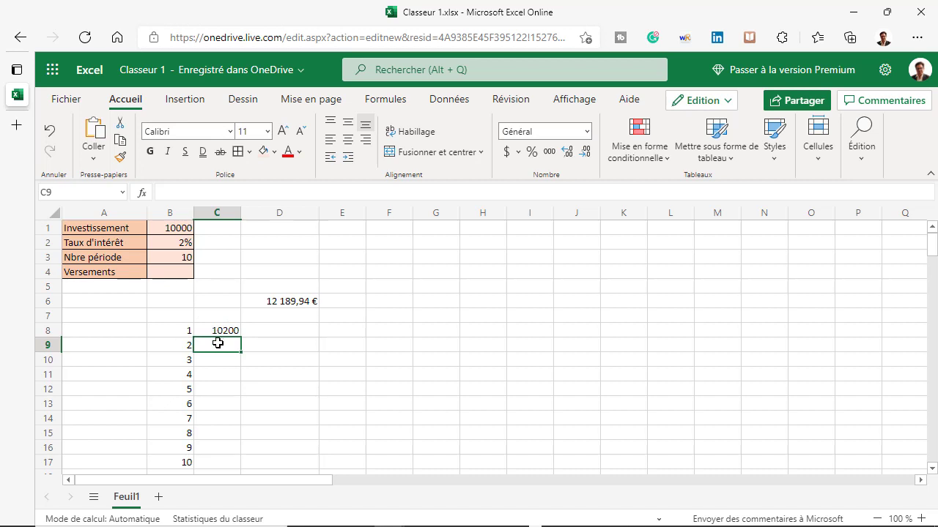
- Calculate the second period's capital in C9 from the previous one with =C8*(1+$B$2)
{"action": "type", "text": "="}
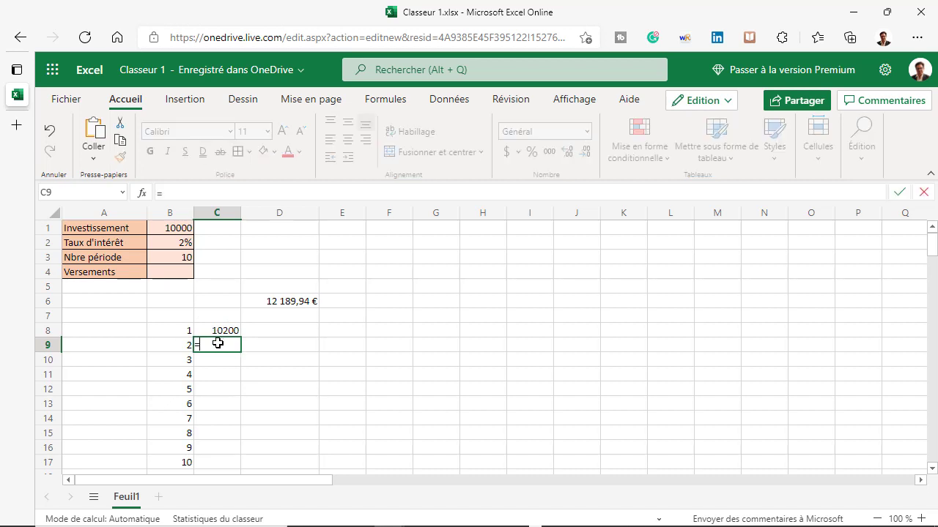
{"action": "left_click", "coordinate": [219, 330]}
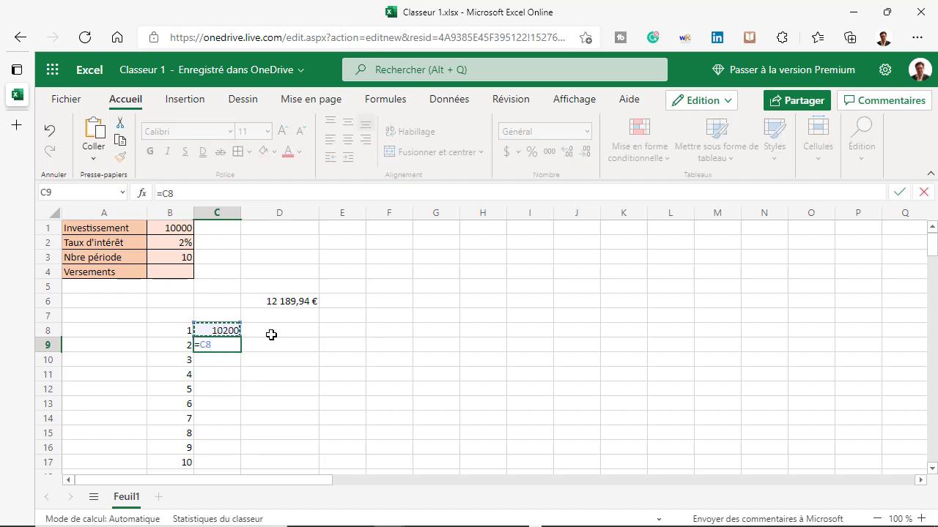
{"action": "type", "text": "*(1+"}
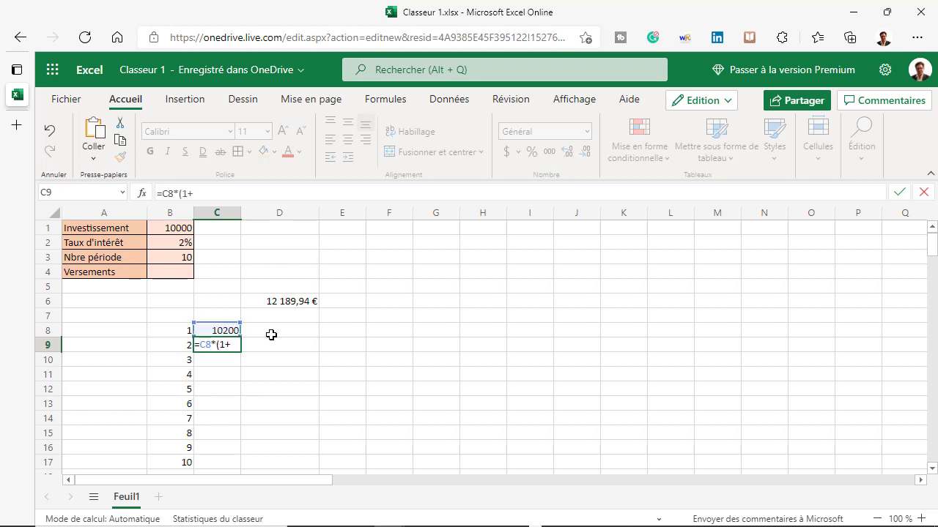
{"action": "left_click", "coordinate": [185, 243]}
{"action": "key", "text": "F4"}
{"action": "type", "text": ")"}
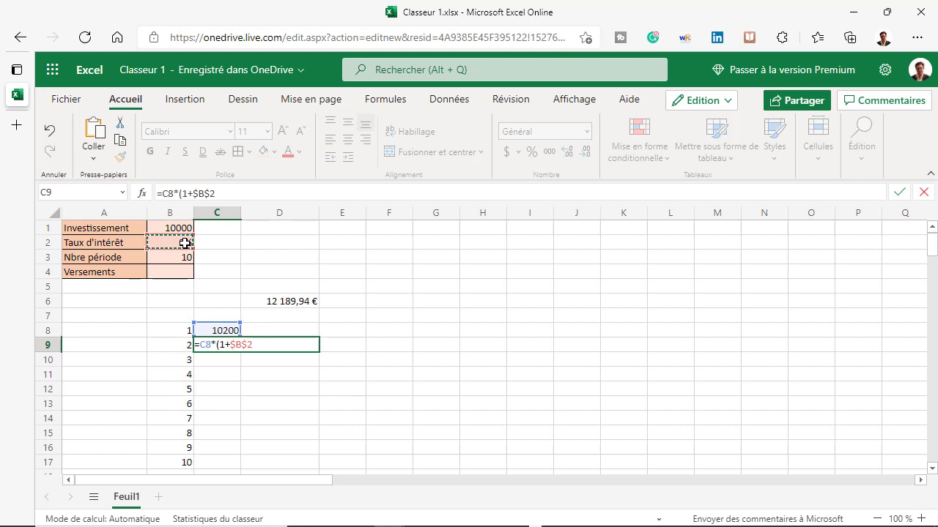
{"action": "key", "text": "Return"}
- Fill the C9 formula down to C17 and compare the last period's capital with the VC result in D6
{"action": "left_click", "coordinate": [237, 348]}
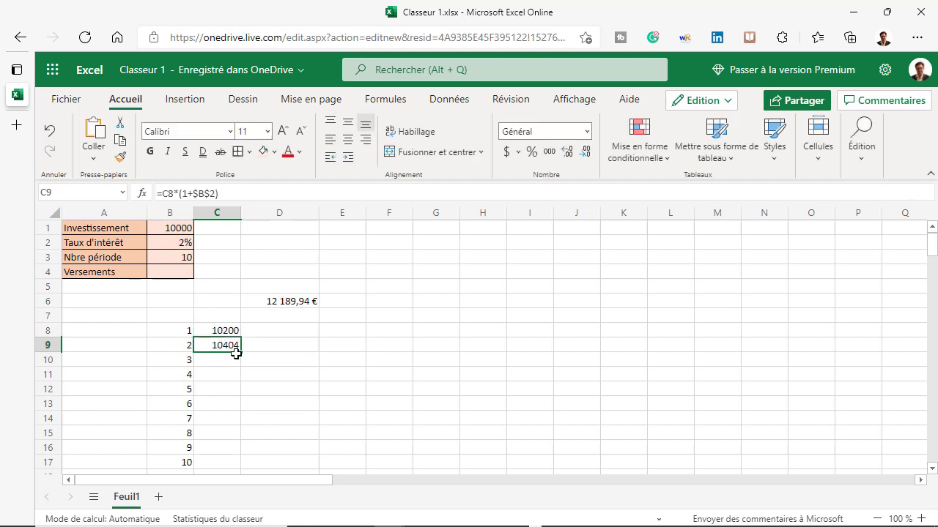
{"action": "double_click", "coordinate": [238, 352]}
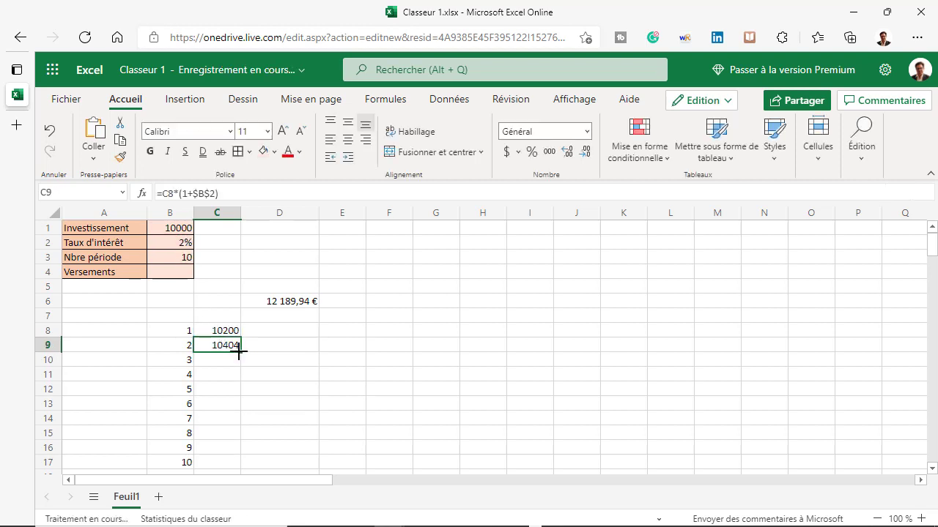
{"action": "scroll", "coordinate": [249, 353], "scroll_direction": "down", "scroll_amount": 1}
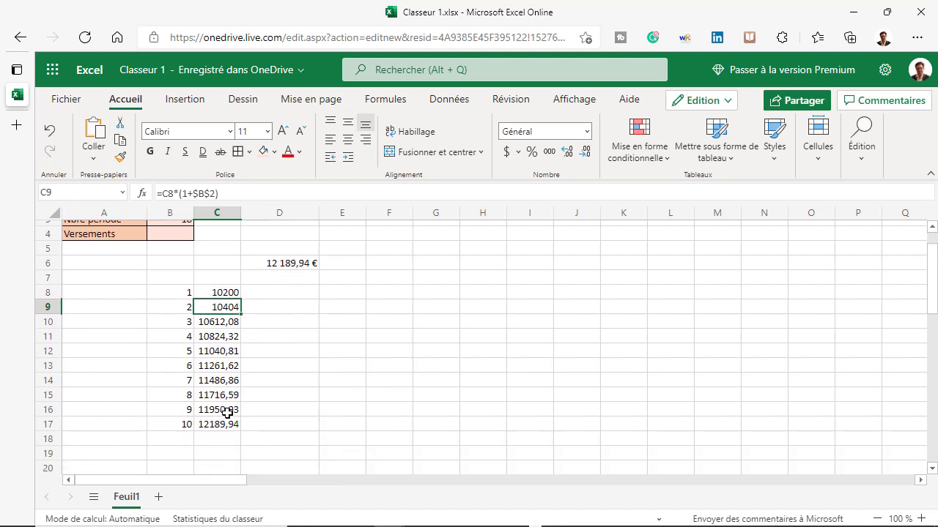
{"action": "scroll", "coordinate": [262, 367], "scroll_direction": "up", "scroll_amount": 1}
{"action": "scroll", "coordinate": [263, 367], "scroll_direction": "up", "scroll_amount": 2}
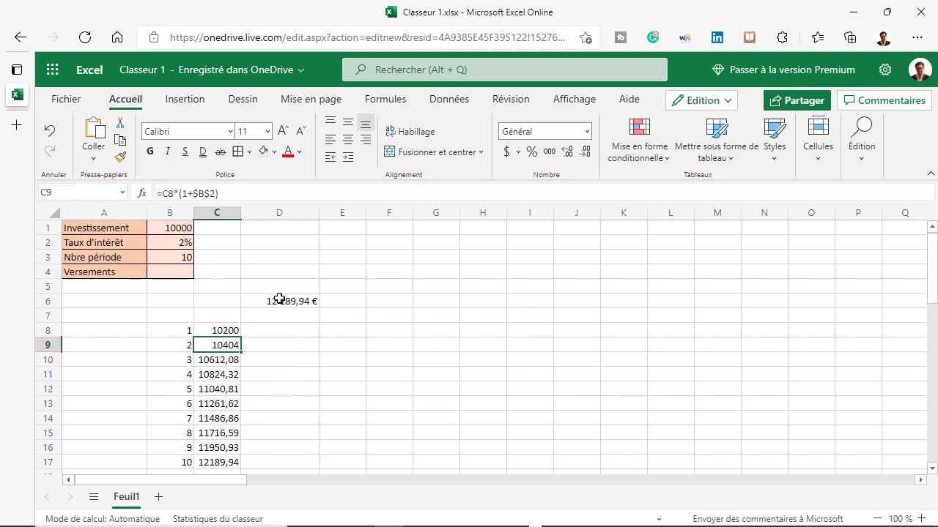
{"action": "left_click", "coordinate": [279, 300]}
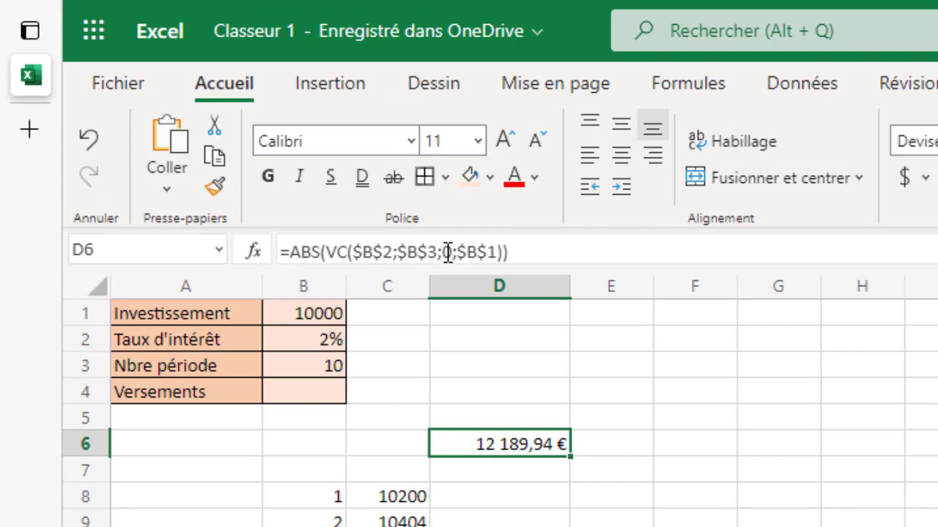
- Enter 1000 as the Versements value in B4
{"action": "left_click", "coordinate": [322, 390]}
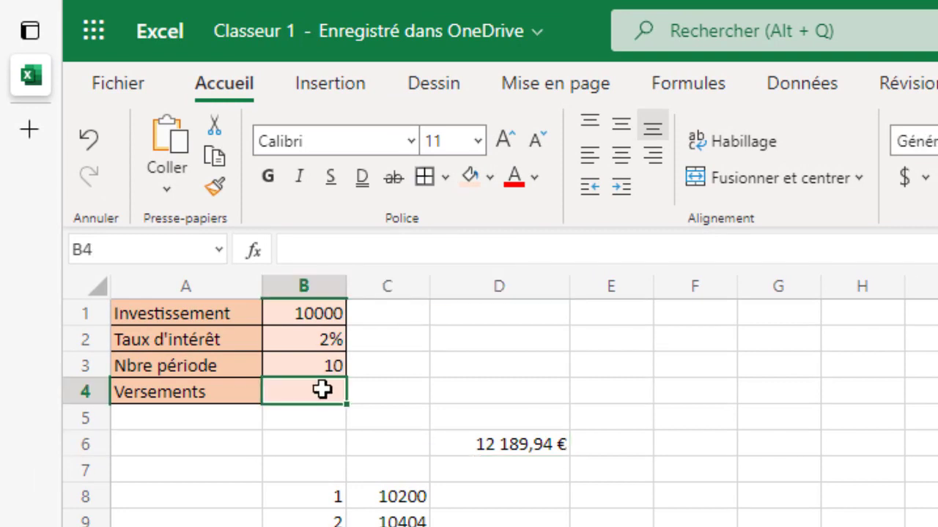
{"action": "type", "text": "1000"}
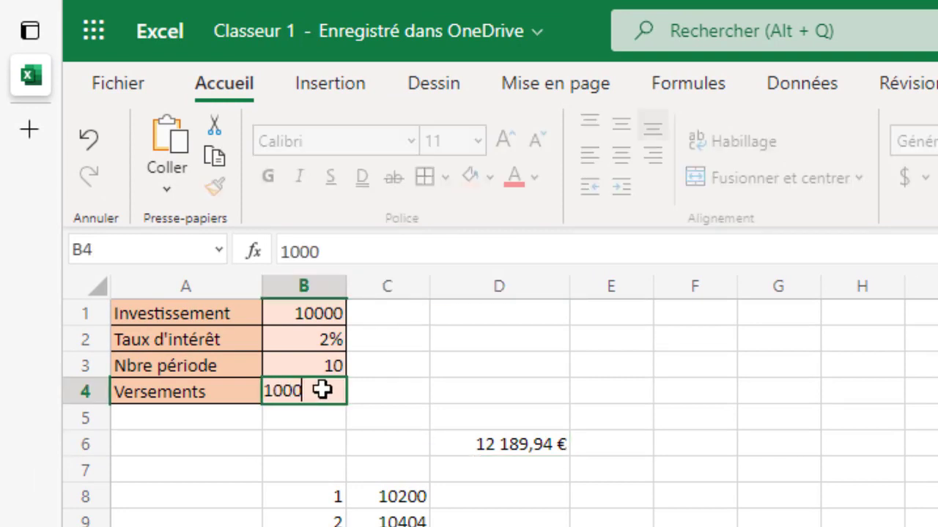
{"action": "key", "text": "Return"}
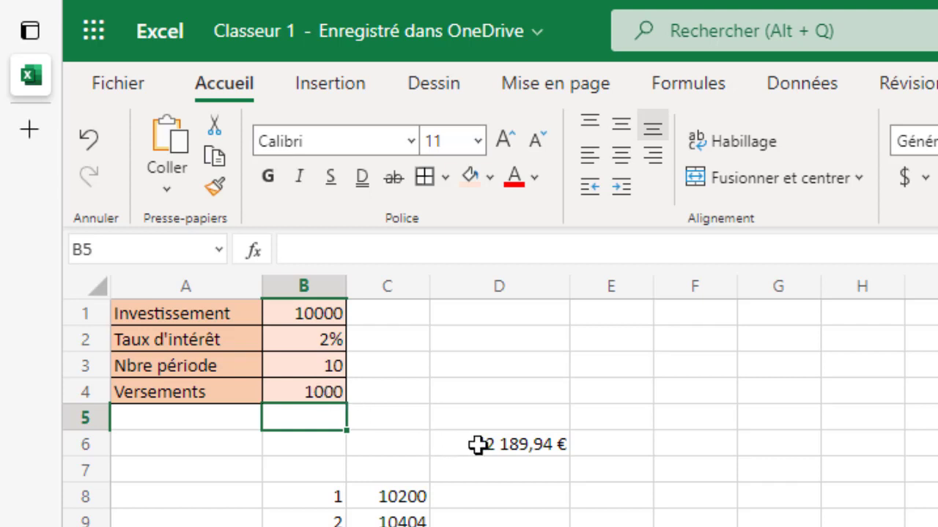
- Replace the payment argument 0 in the D6 formula with $B$4, giving =ABS(VC($B$2;$B$3;$B$4;$B$1))
{"action": "left_click", "coordinate": [479, 444]}
{"action": "left_click", "coordinate": [457, 252]}
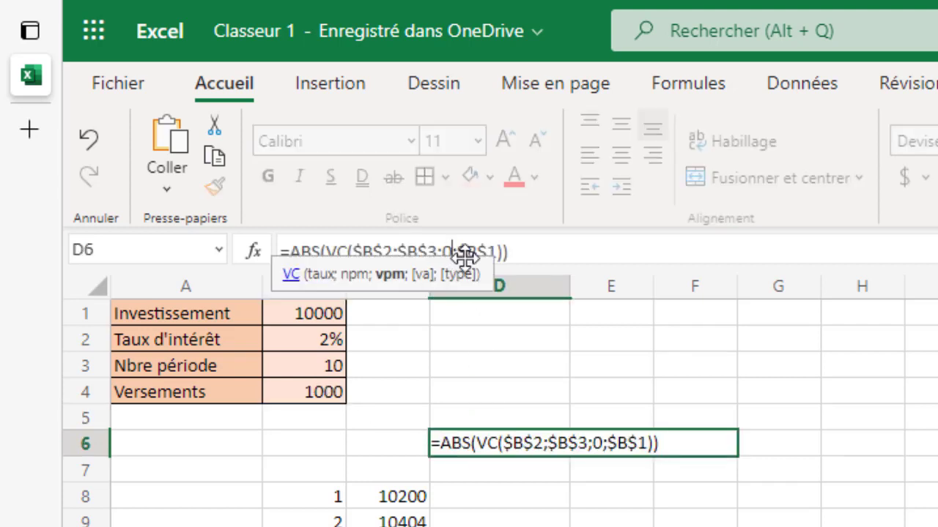
{"action": "key", "text": "BackSpace"}
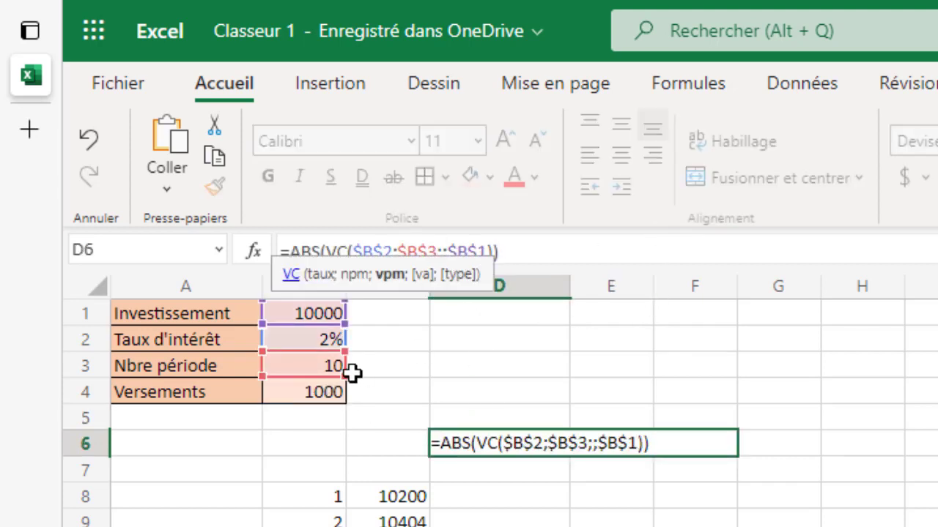
{"action": "left_click", "coordinate": [304, 392]}
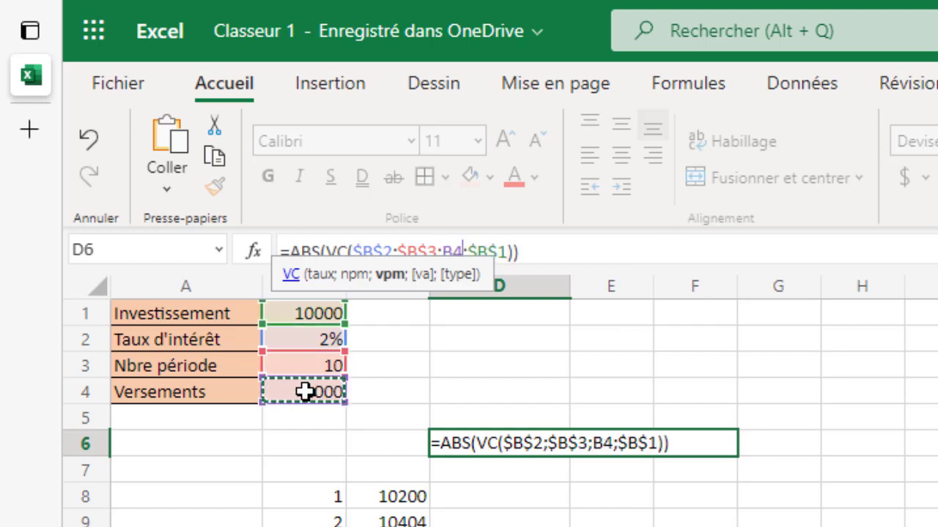
{"action": "key", "text": "F4"}
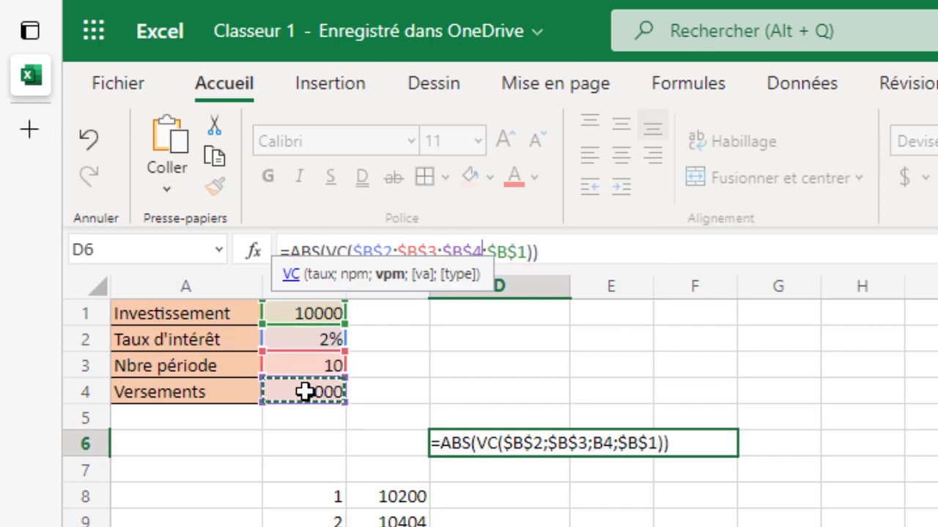
{"action": "key", "text": "Return"}
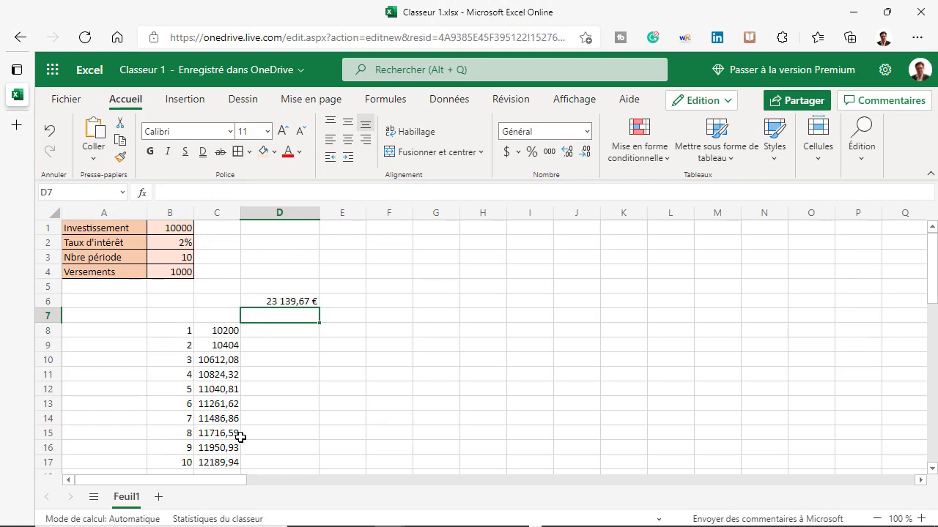
- Add the payment of 1000 to the first period's formula in C8, giving =B1*(1+$B$2)+1000
{"action": "left_click", "coordinate": [216, 331]}
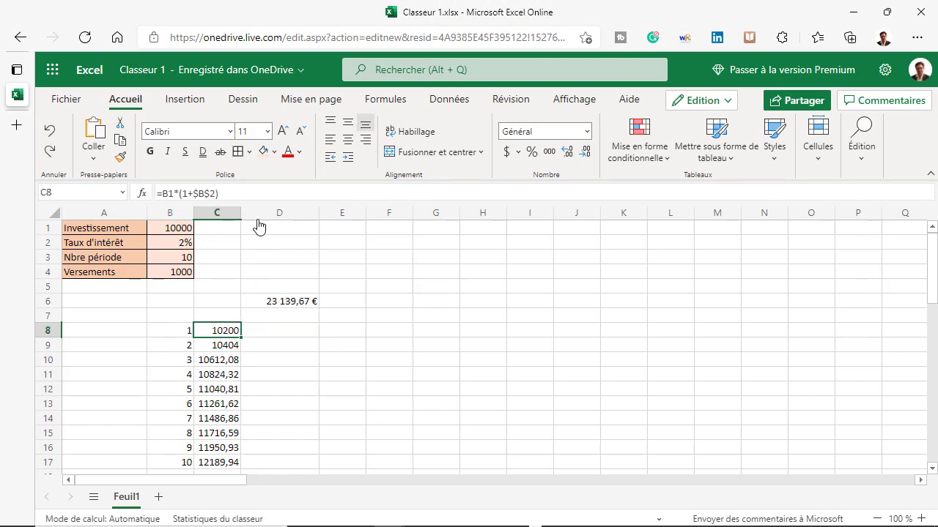
{"action": "left_click", "coordinate": [260, 194]}
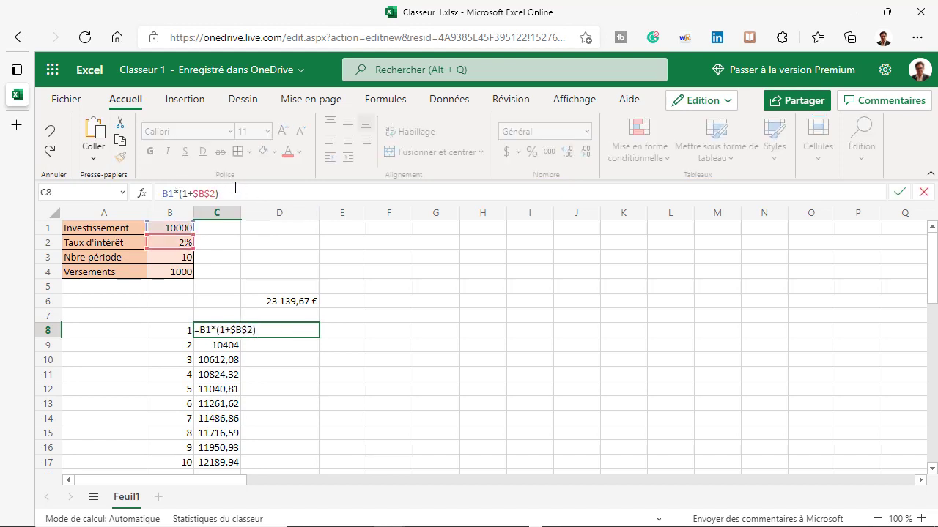
{"action": "type", "text": "+1000"}
{"action": "key", "text": "Return"}
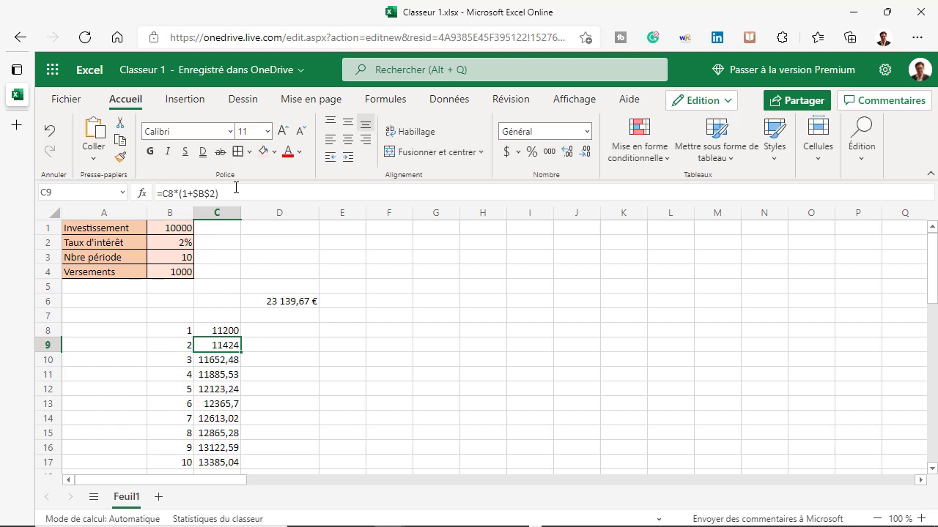
- Extend the C9 formula to =C8*(1+$B$2)+1000 and fill it down to C17
{"action": "left_click", "coordinate": [241, 192]}
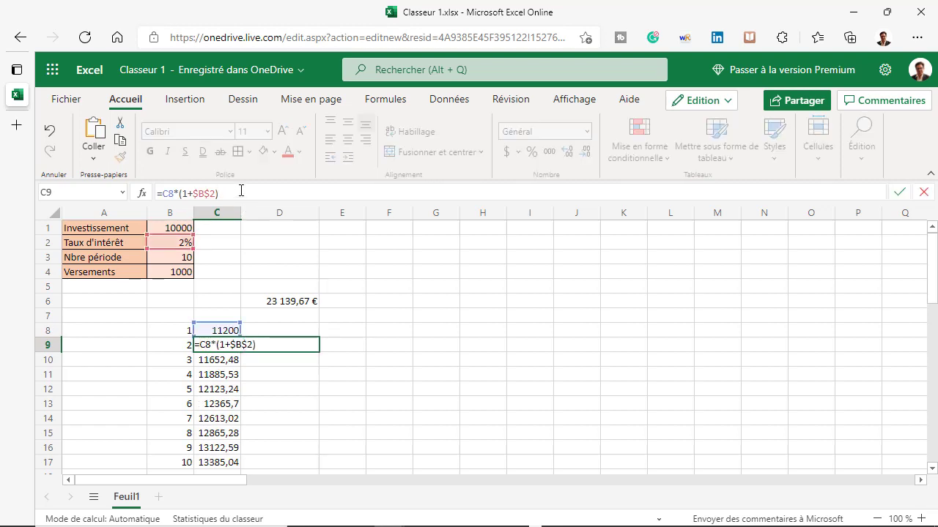
{"action": "type", "text": "+1000"}
{"action": "key", "text": "Return"}
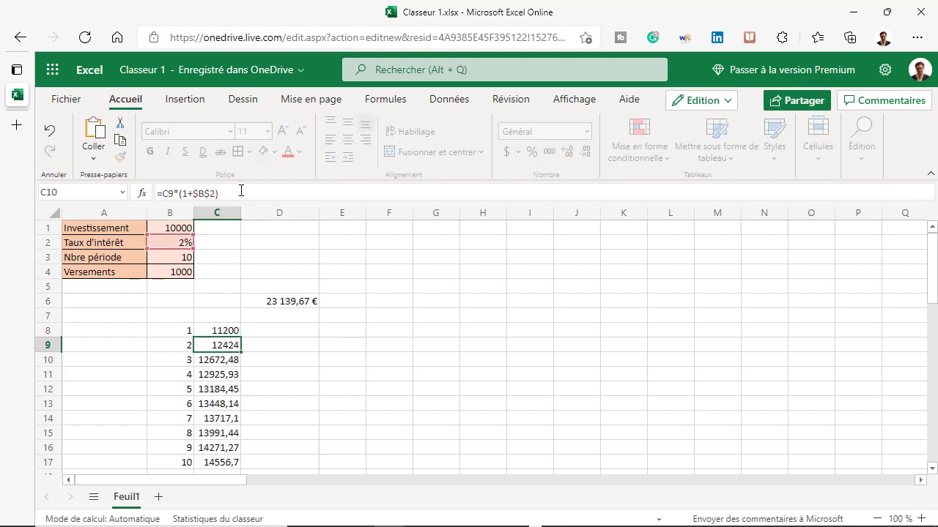
{"action": "left_click", "coordinate": [212, 347]}
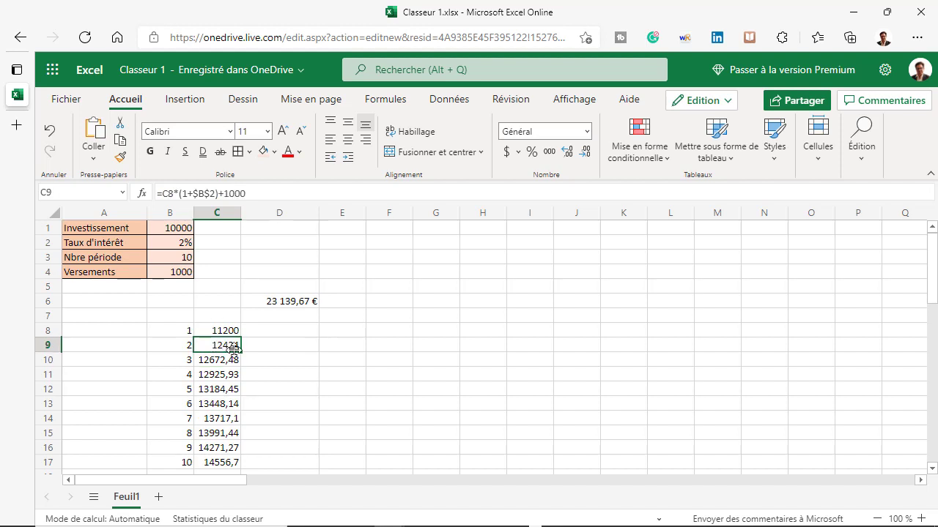
{"action": "left_click_drag", "start_coordinate": [240, 352], "coordinate": [245, 456]}
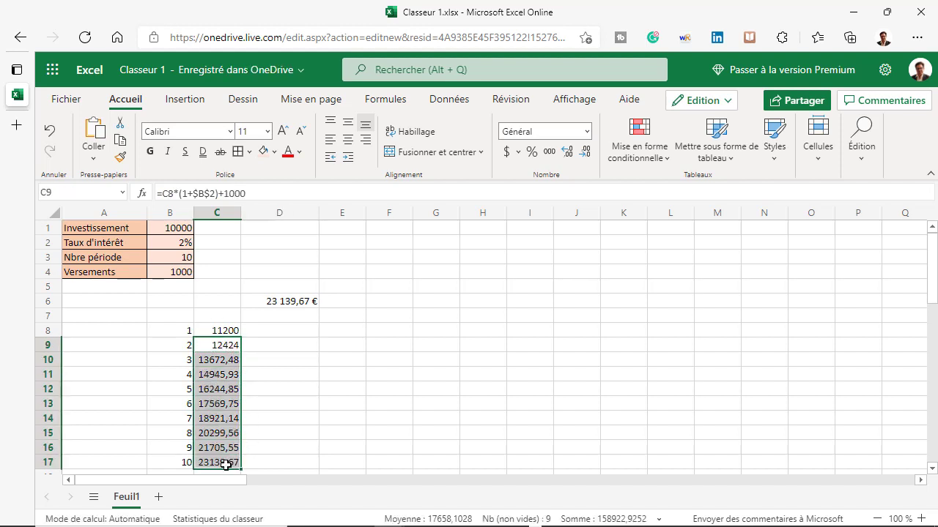
{"action": "left_click", "coordinate": [226, 463]}
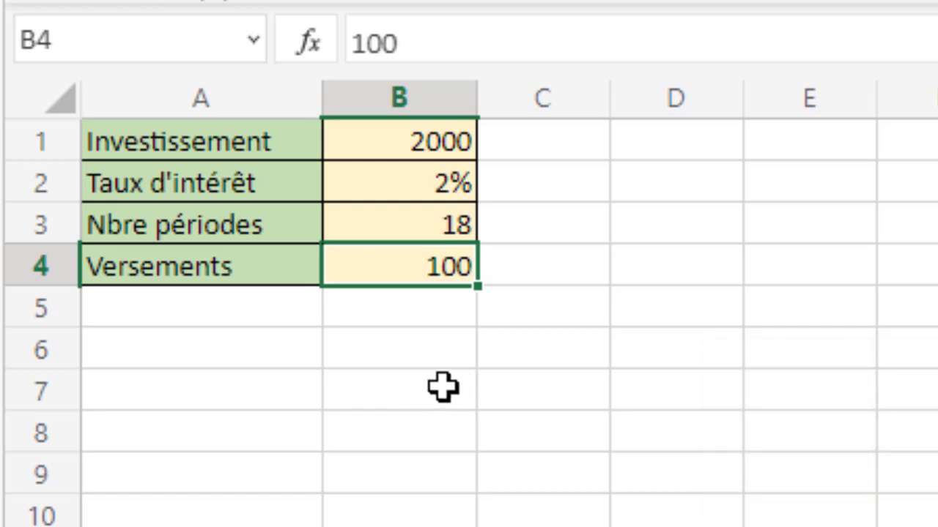
- Enter the monthly-payment future value formula =VC(B2/12;B3*12;B4;B1) in B7
{"action": "left_click", "coordinate": [442, 388]}
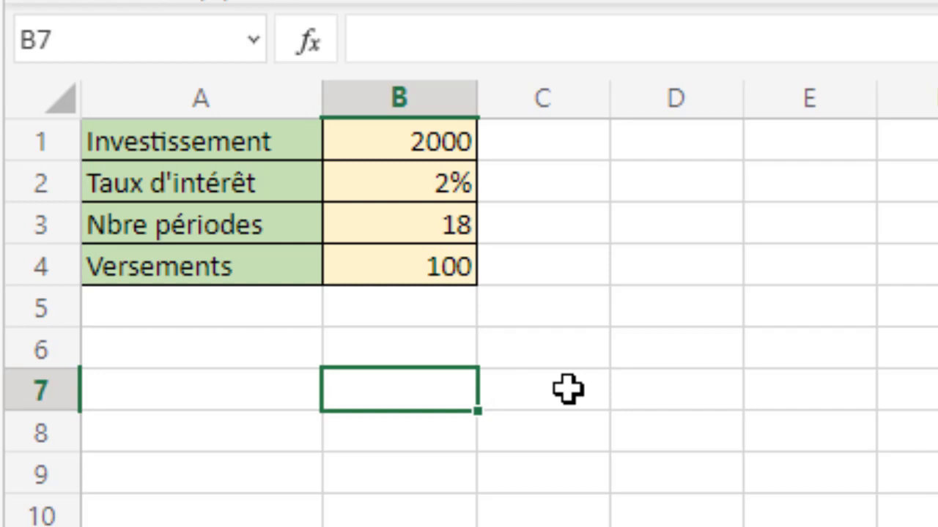
{"action": "type", "text": "=v"}
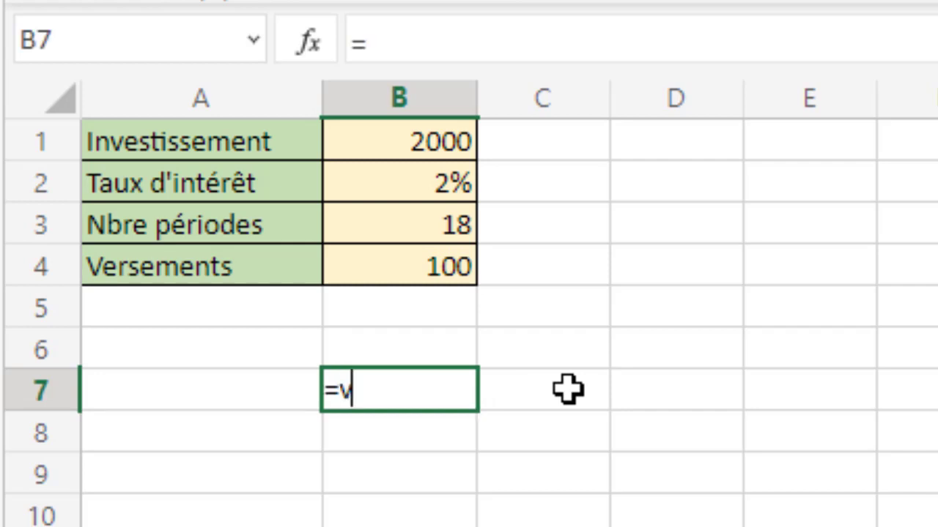
{"action": "type", "text": "c("}
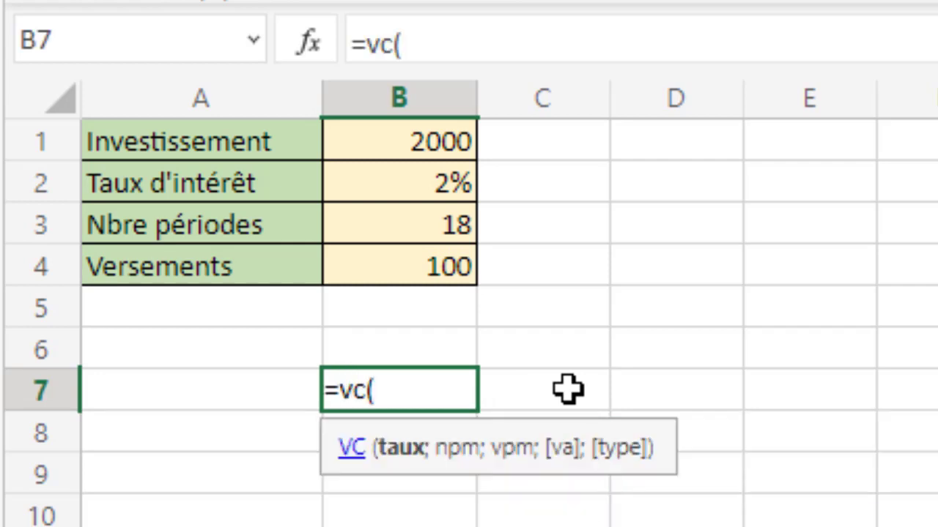
{"action": "left_click", "coordinate": [418, 186]}
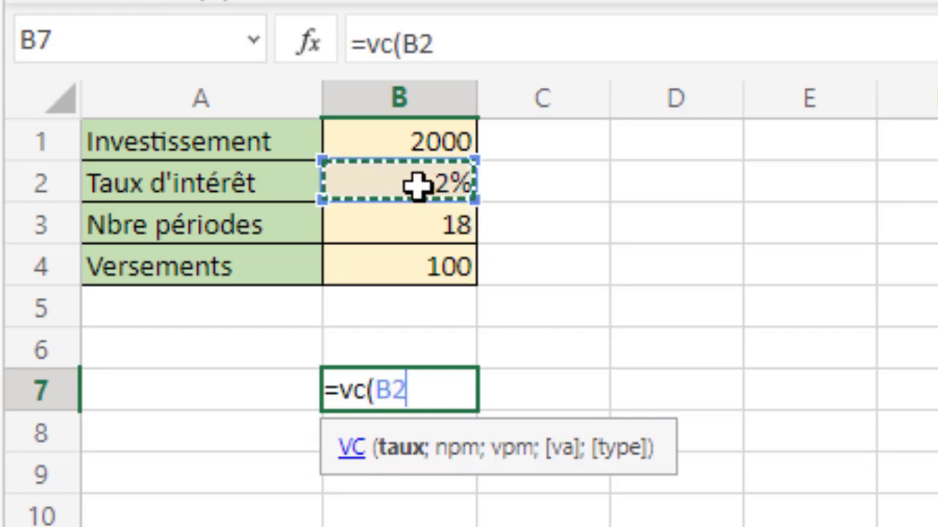
{"action": "type", "text": "/12"}
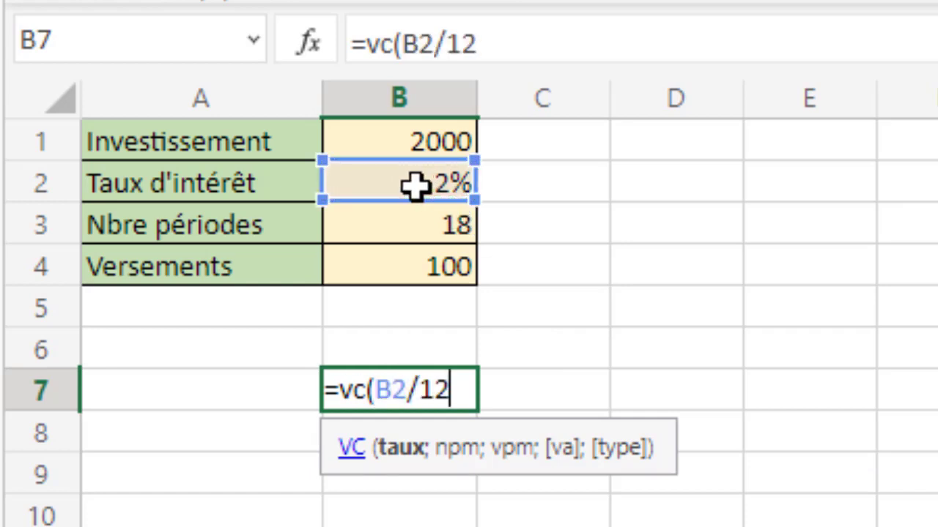
{"action": "type", "text": ";"}
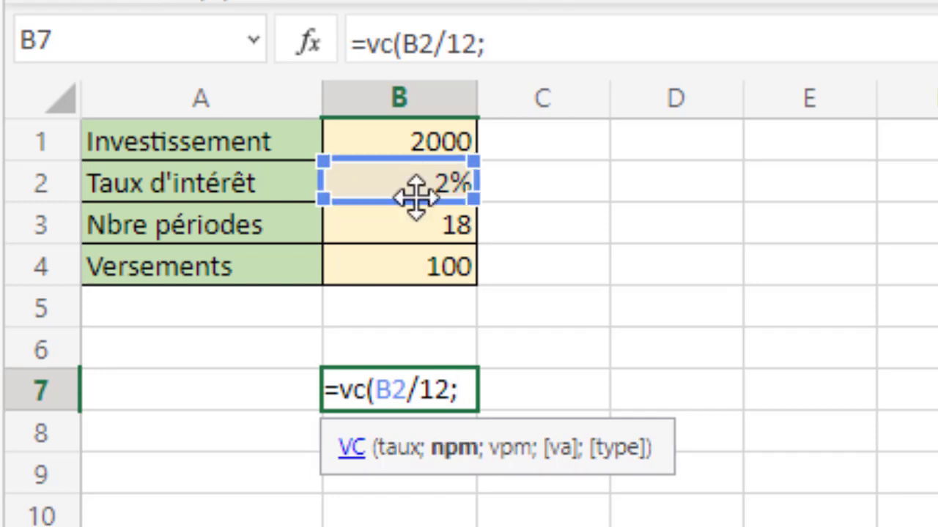
{"action": "left_click", "coordinate": [390, 225]}
{"action": "type", "text": "*12"}
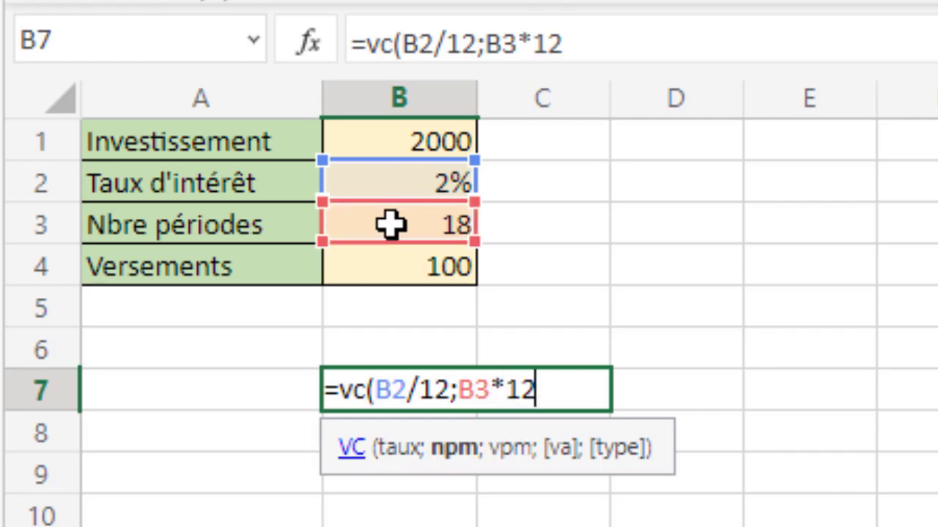
{"action": "type", "text": ";"}
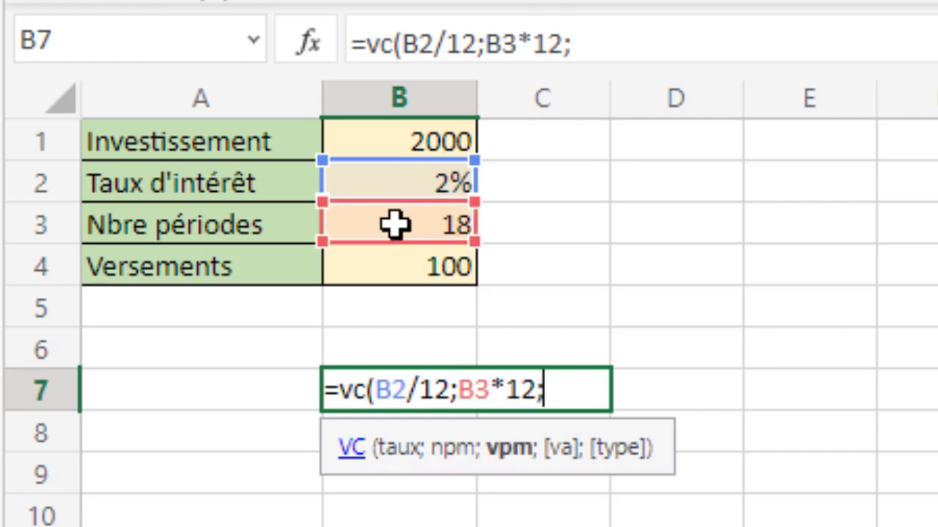
{"action": "left_click", "coordinate": [384, 270]}
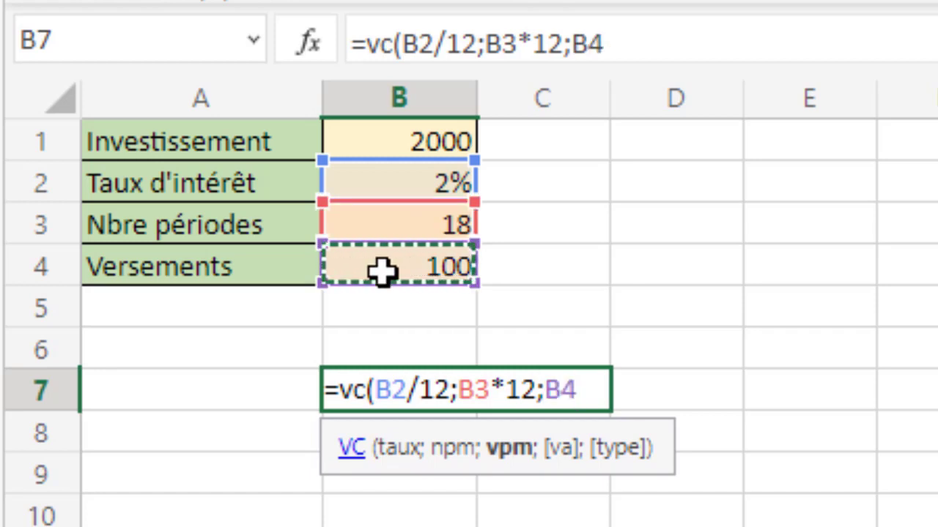
{"action": "type", "text": ";"}
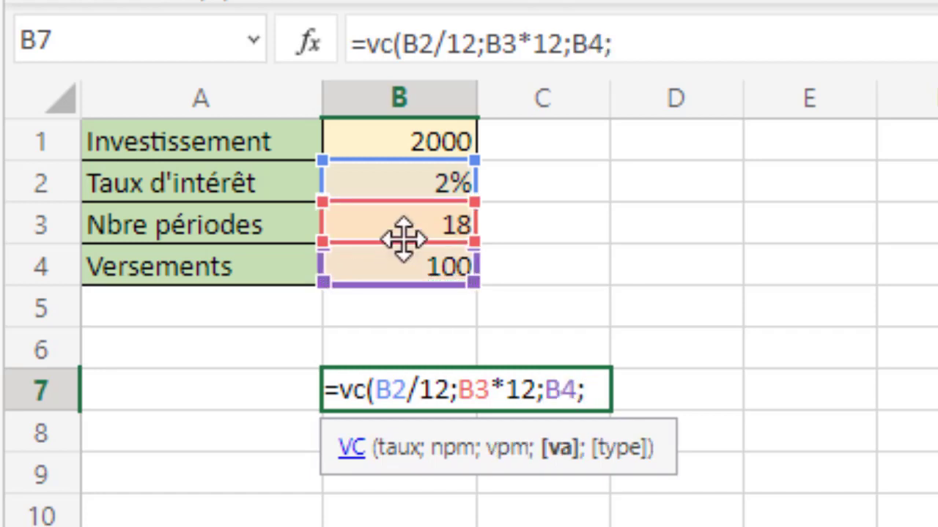
{"action": "left_click", "coordinate": [420, 141]}
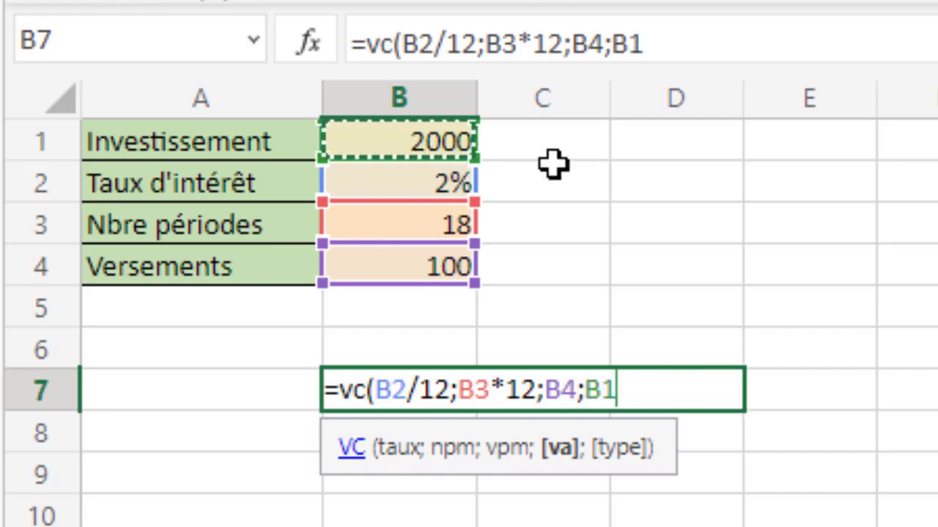
{"action": "type", "text": ")"}
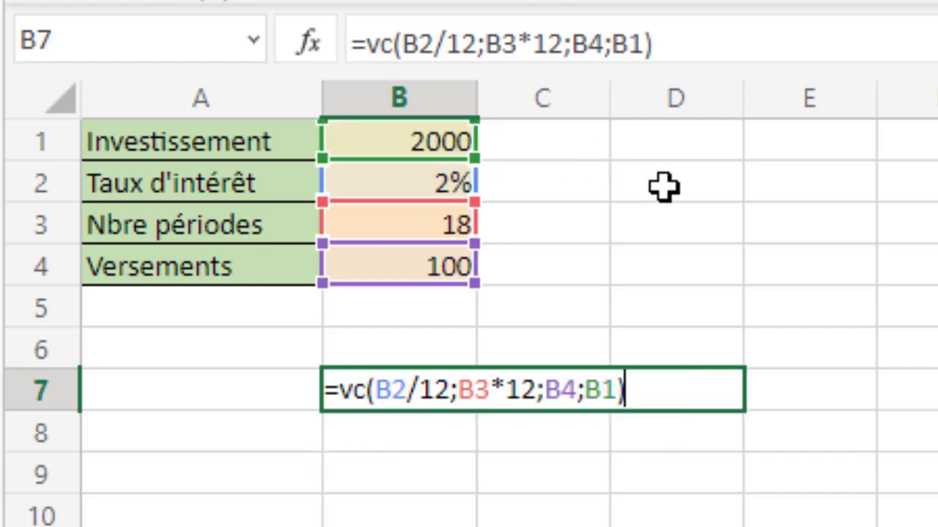
{"action": "key", "text": "Return"}
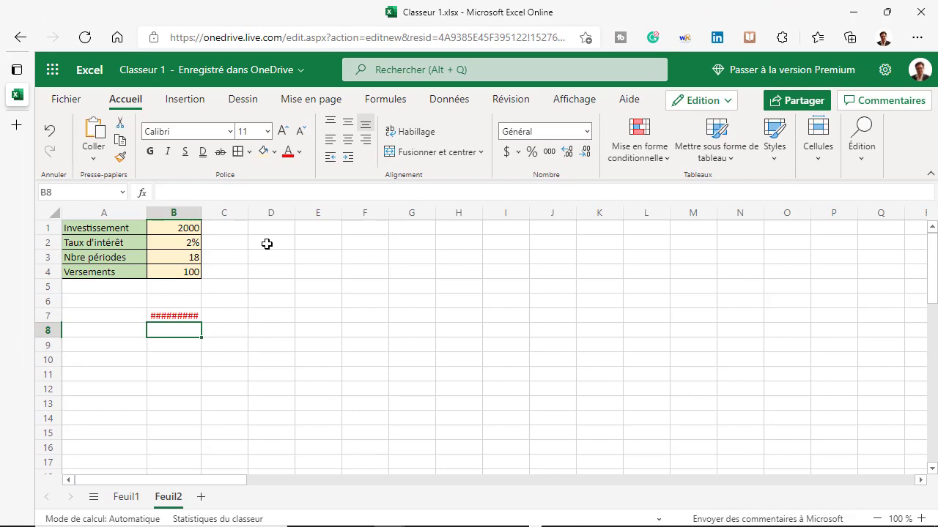
- Widen column B and wrap the B7 formula in ABS, giving =ABS(VC(B2/12;B3*12;B4;B1))
{"action": "left_click_drag", "start_coordinate": [202, 212], "coordinate": [222, 212]}
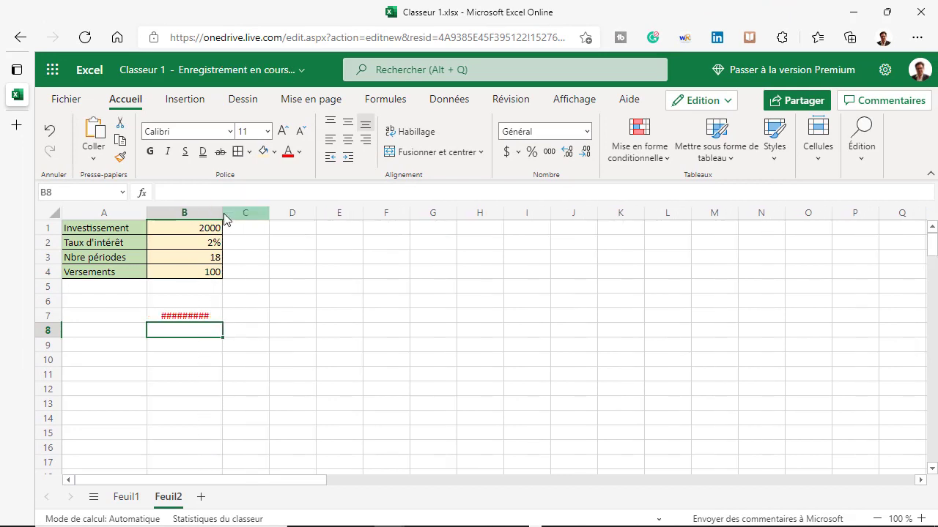
{"action": "left_click", "coordinate": [187, 316]}
{"action": "left_click", "coordinate": [162, 193]}
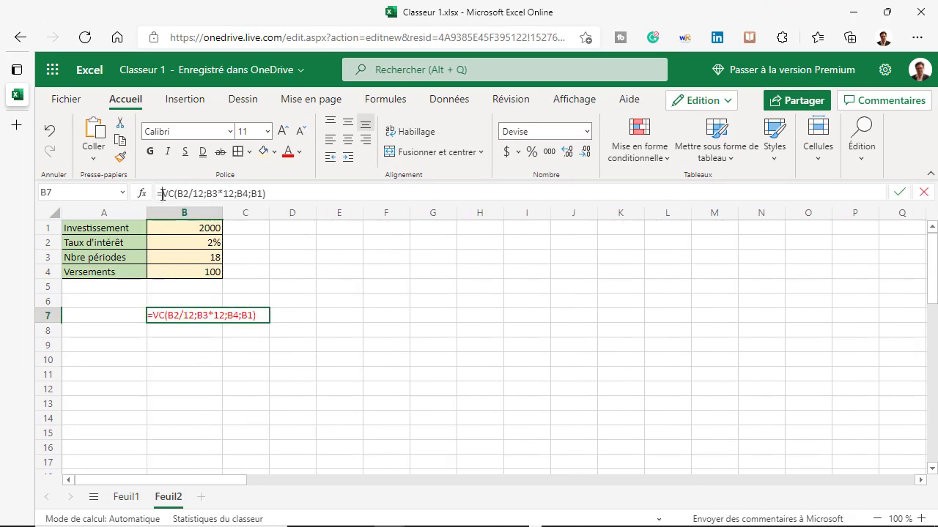
{"action": "type", "text": "abs("}
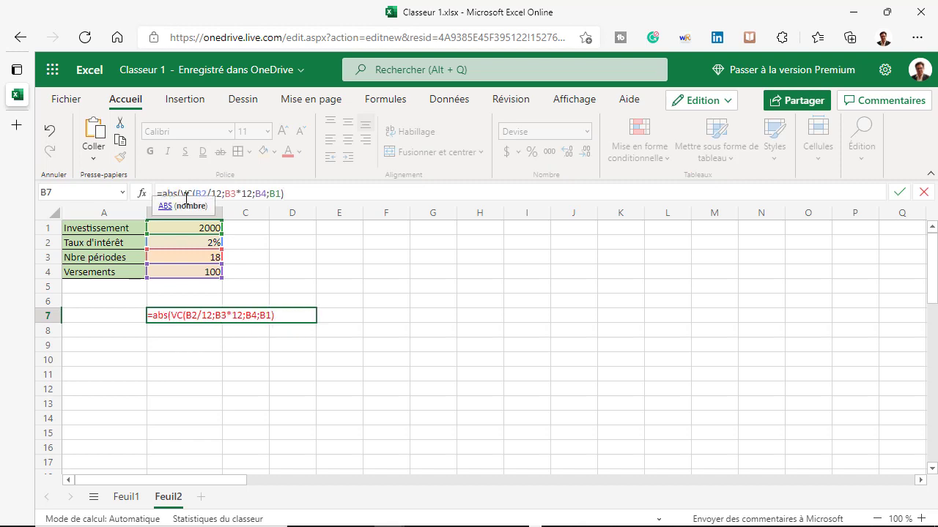
{"action": "key", "text": "Return"}
- Calculate the total amount paid in with the formula =2000+B3*12*B4 in D7
{"action": "left_click", "coordinate": [284, 315]}
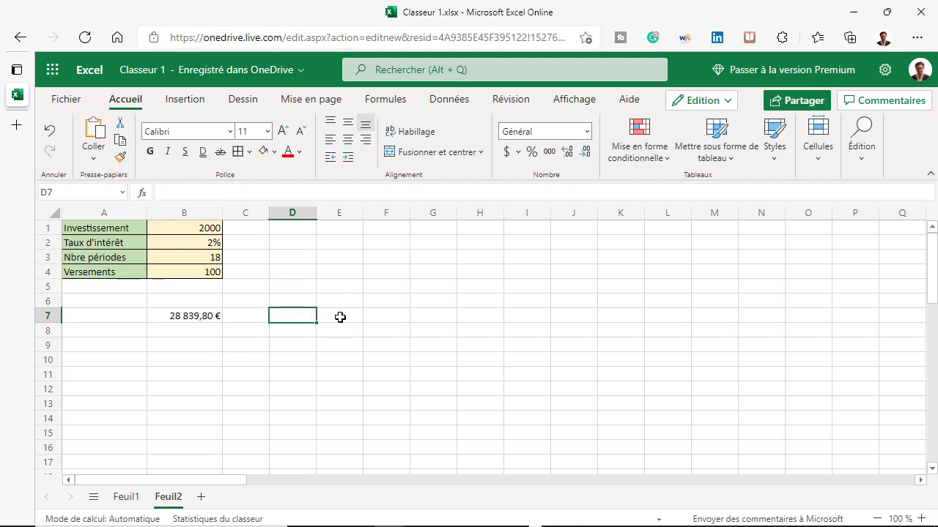
{"action": "type", "text": "=200"}
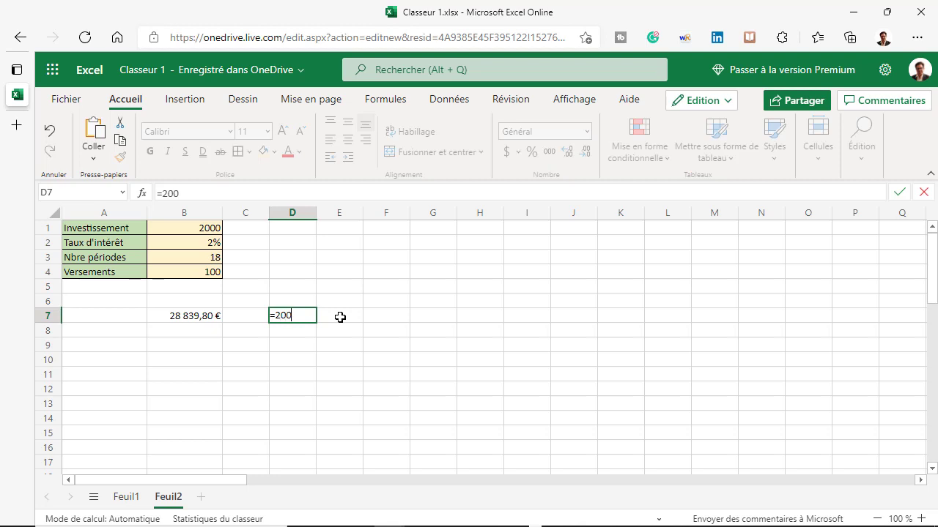
{"action": "type", "text": "0+"}
{"action": "left_click", "coordinate": [196, 256]}
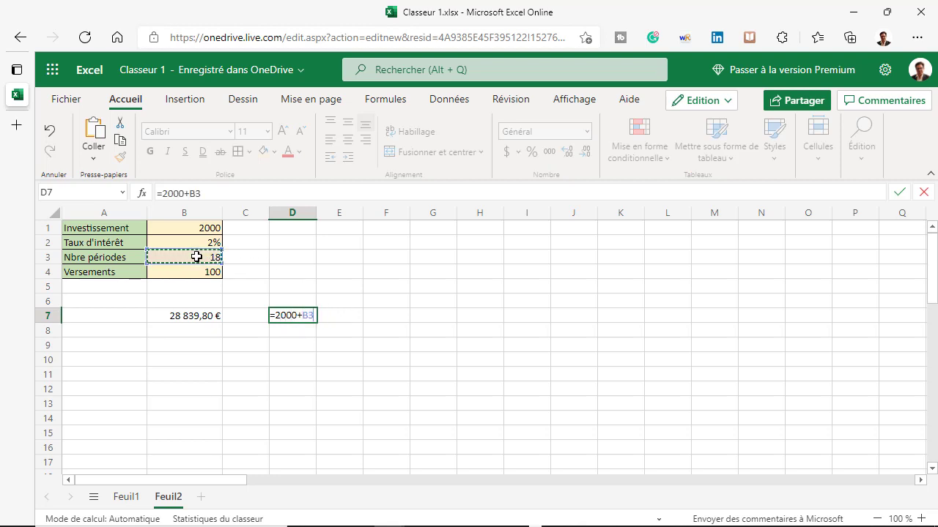
{"action": "type", "text": "*12*"}
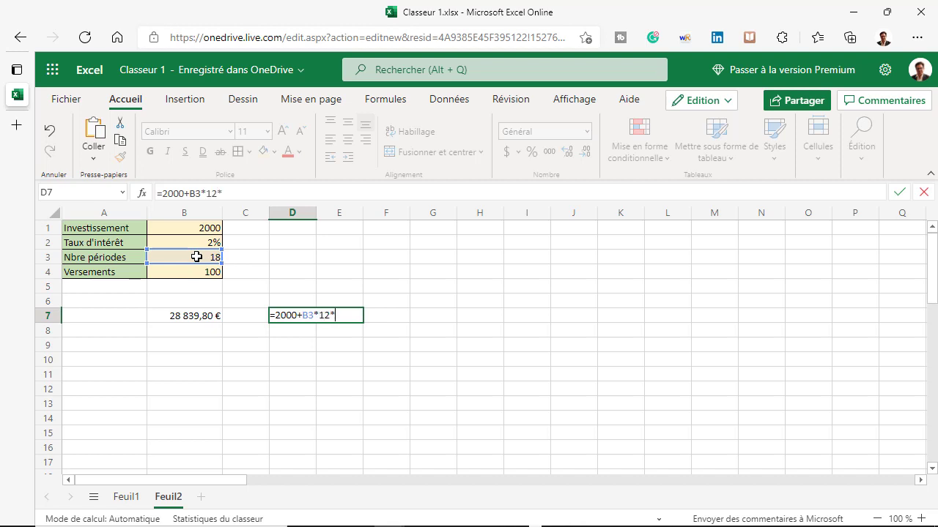
{"action": "left_click", "coordinate": [200, 268]}
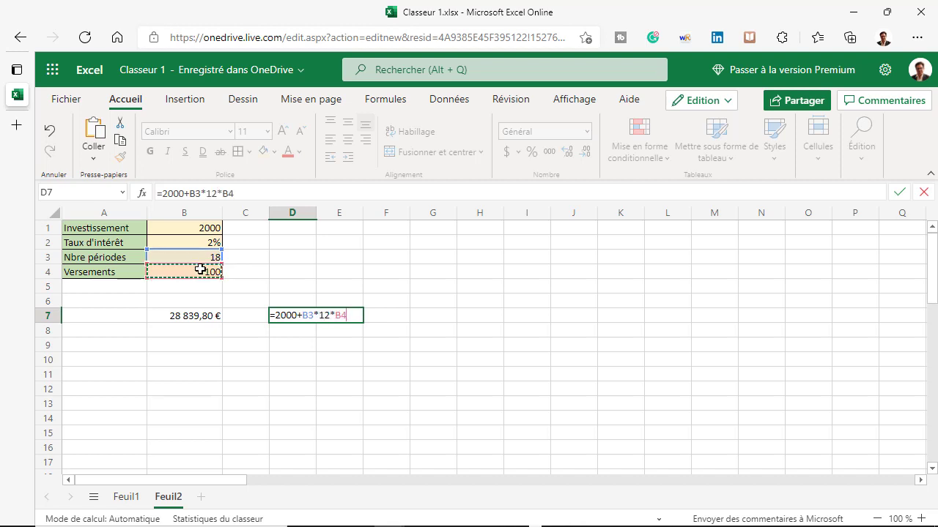
{"action": "key", "text": "Return"}
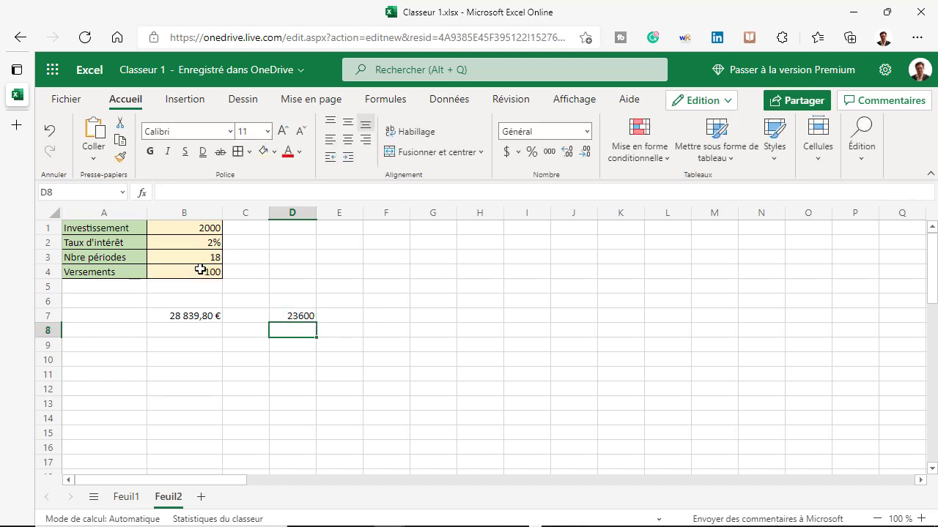
- Calculate the interest earned in F7 with =B7-D7 and widen column F to fit the amount
{"action": "left_click", "coordinate": [376, 308]}
{"action": "type", "text": "="}
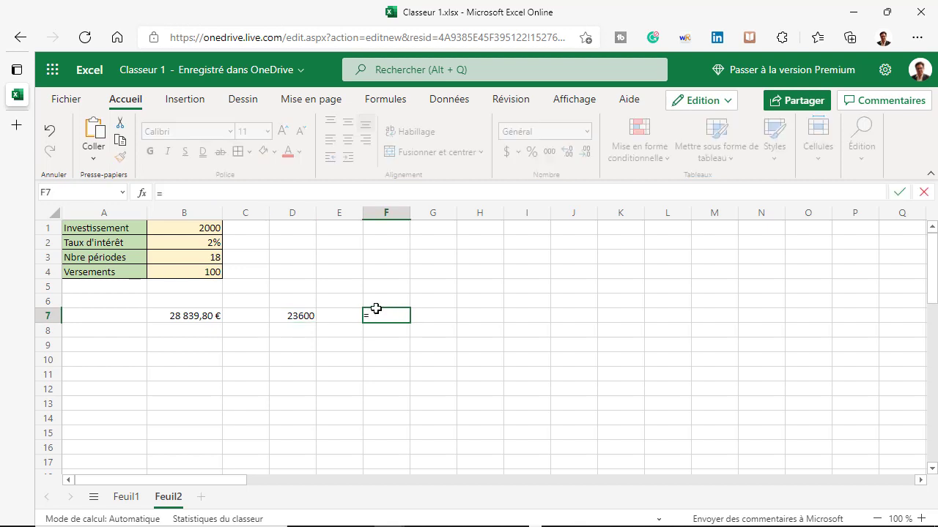
{"action": "key", "text": "Left"}
{"action": "key", "text": "Left"}
{"action": "key", "text": "Left"}
{"action": "key", "text": "Left"}
{"action": "type", "text": "-"}
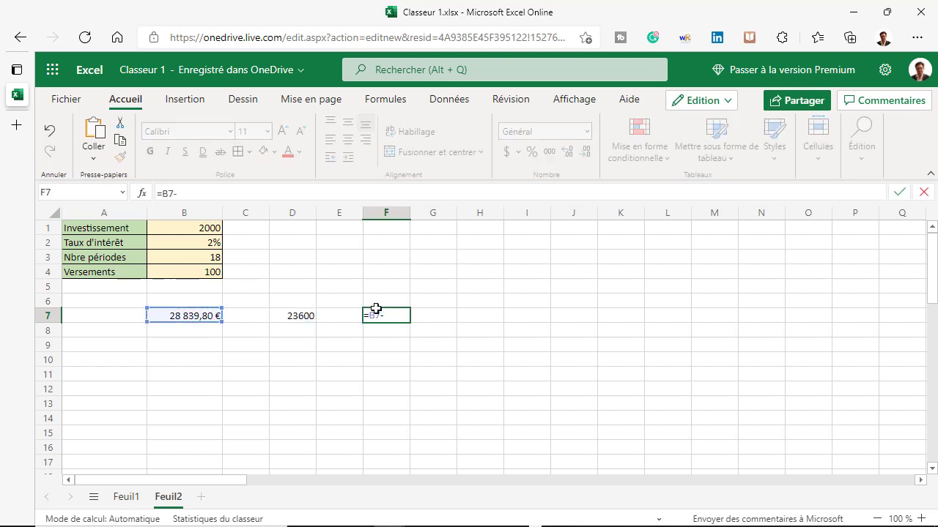
{"action": "key", "text": "Left"}
{"action": "key", "text": "Left"}
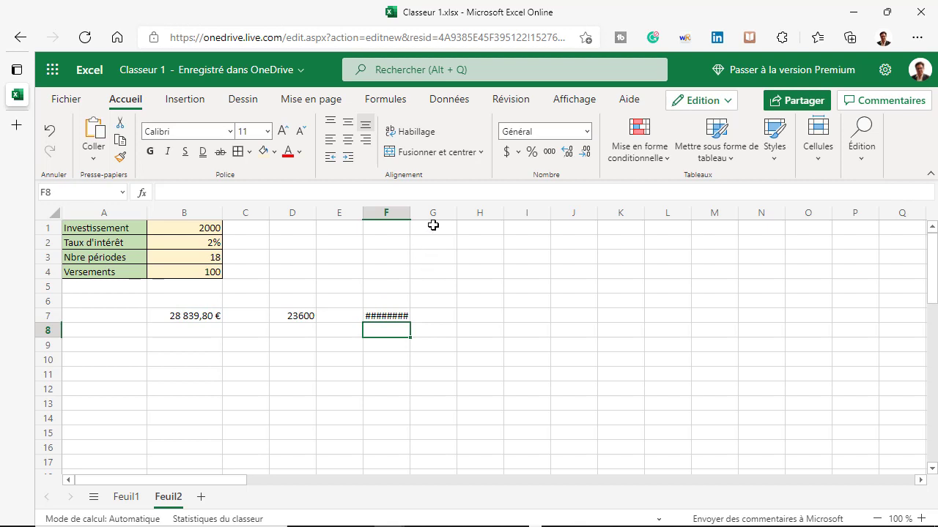
{"action": "left_click_drag", "start_coordinate": [410, 214], "coordinate": [431, 219]}
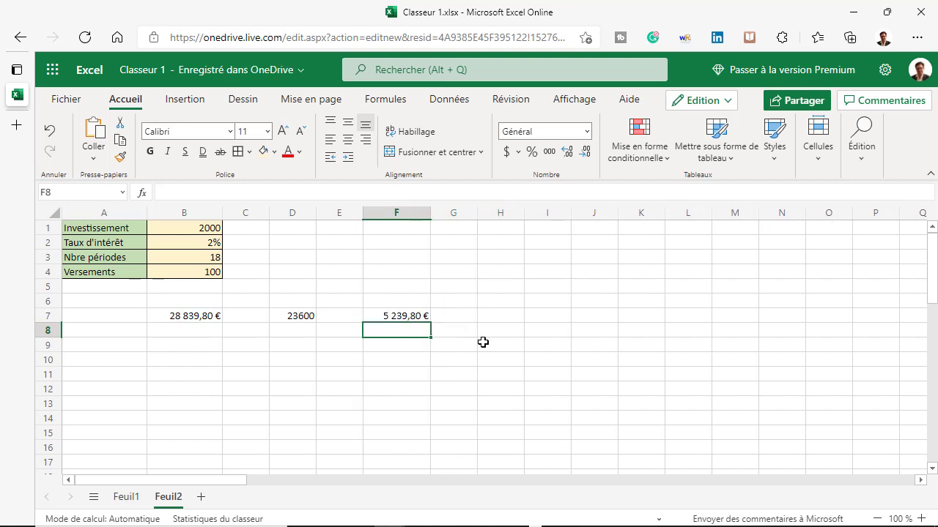